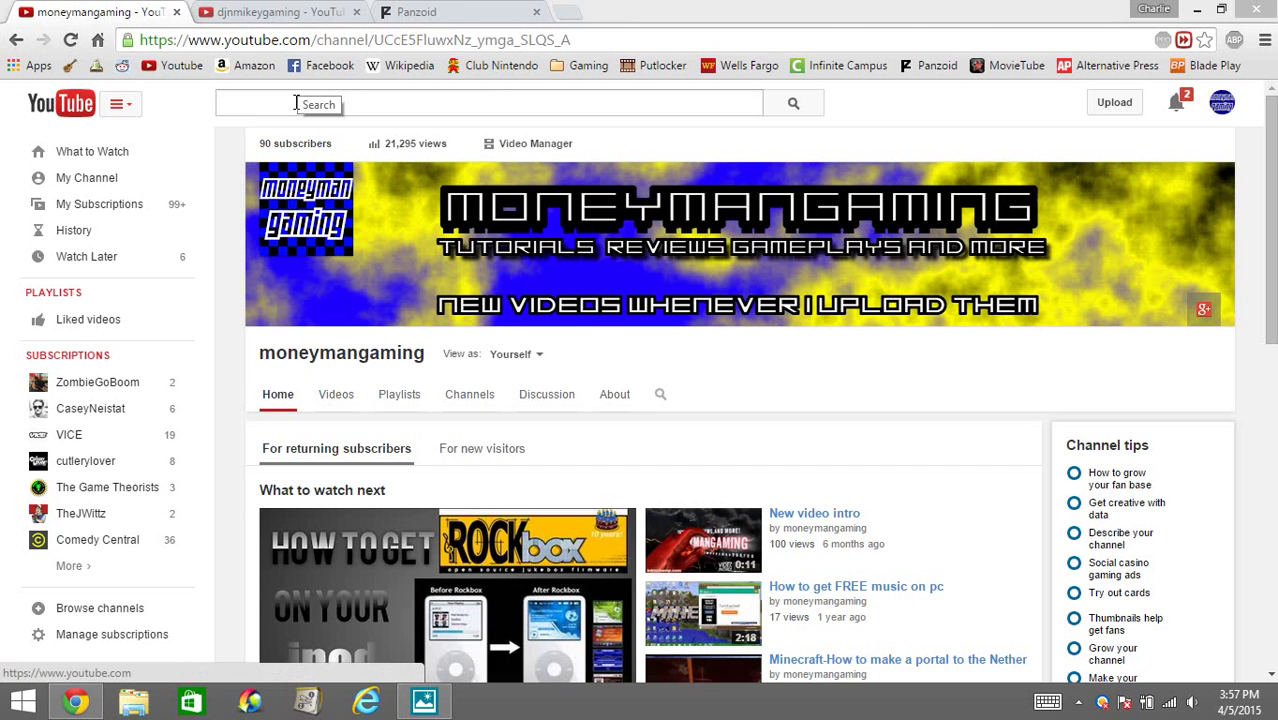
# - After checking the channel pages, launch Backgrounder 3 from Panzoid's home page
pyautogui.click(264, 11)
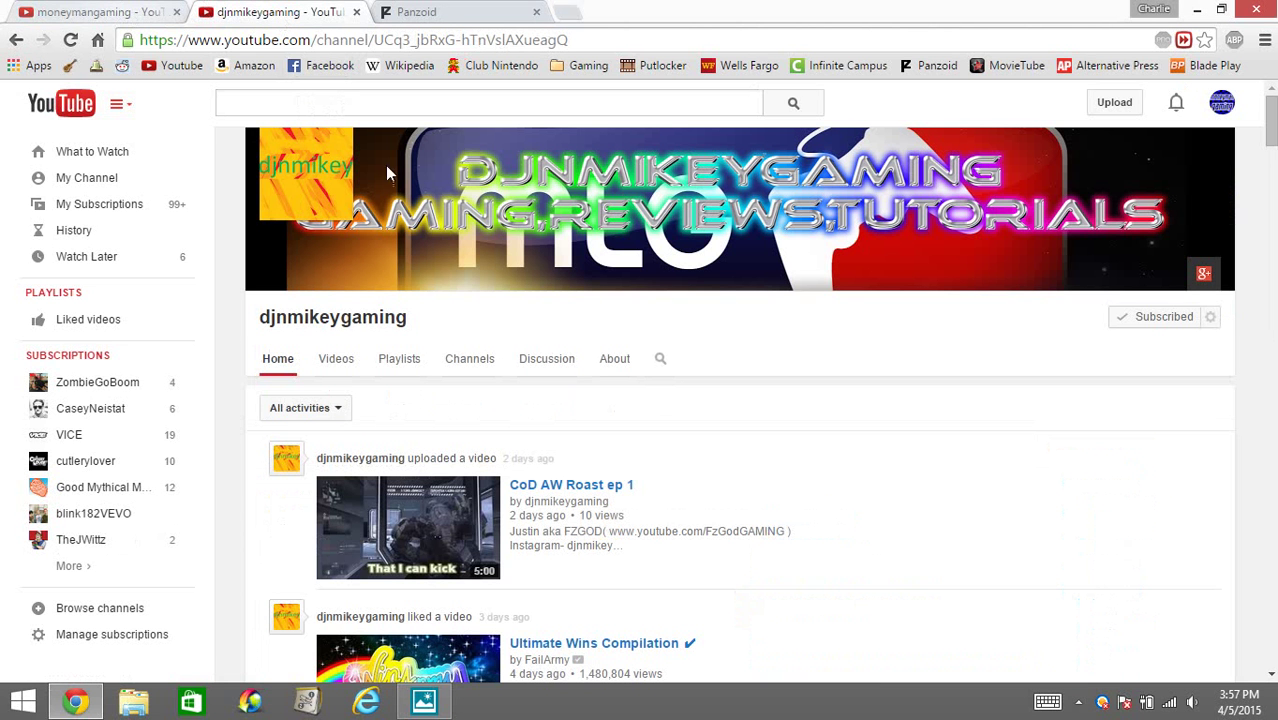
pyautogui.click(95, 11)
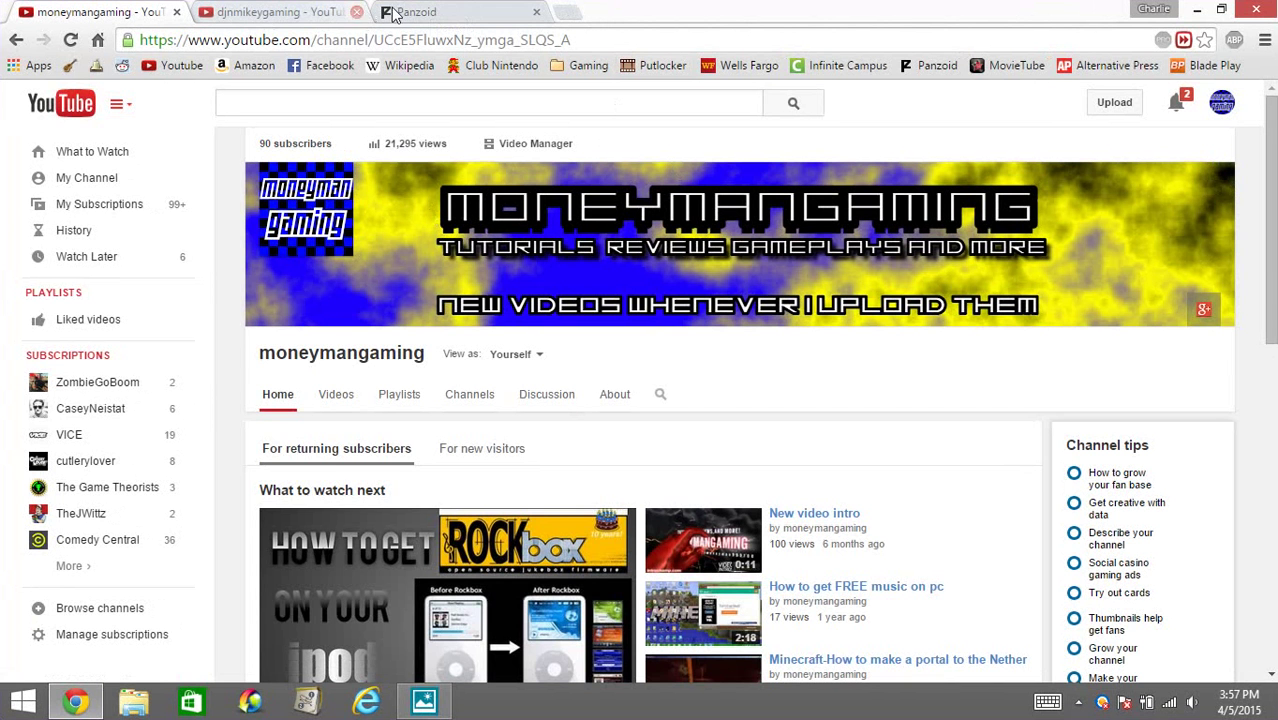
pyautogui.click(437, 9)
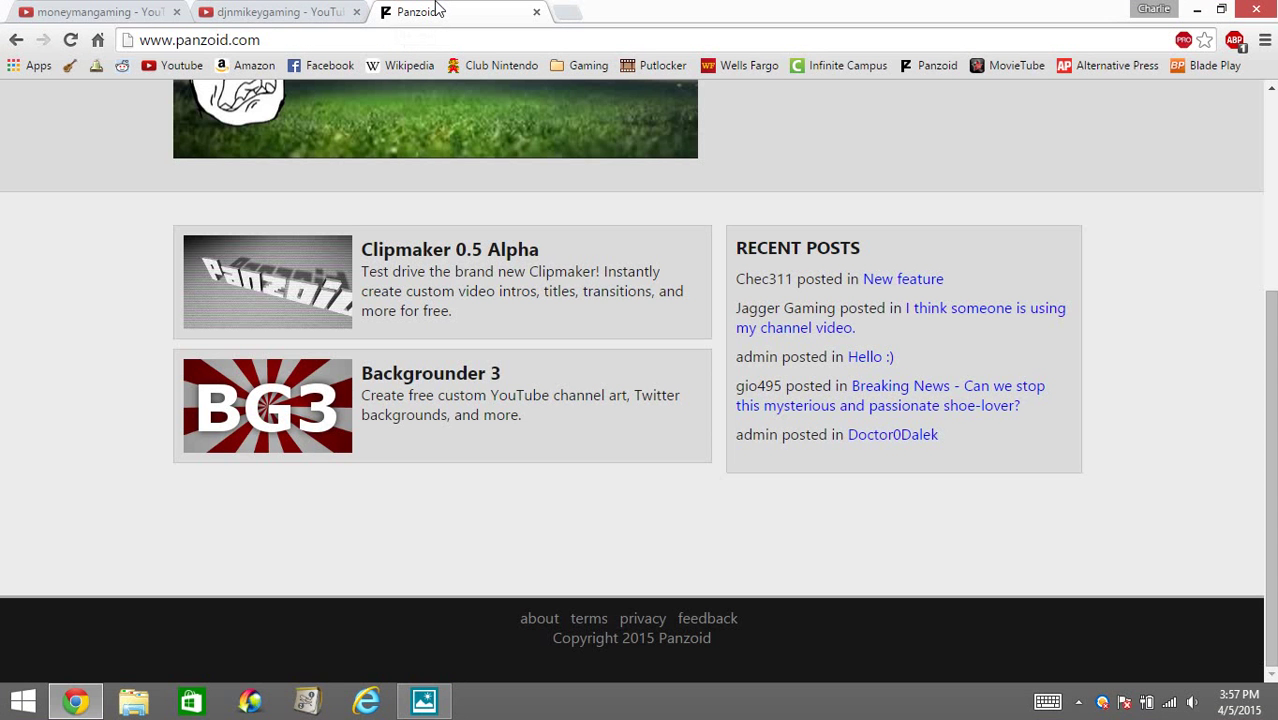
pyautogui.scroll(3, 842, 348)
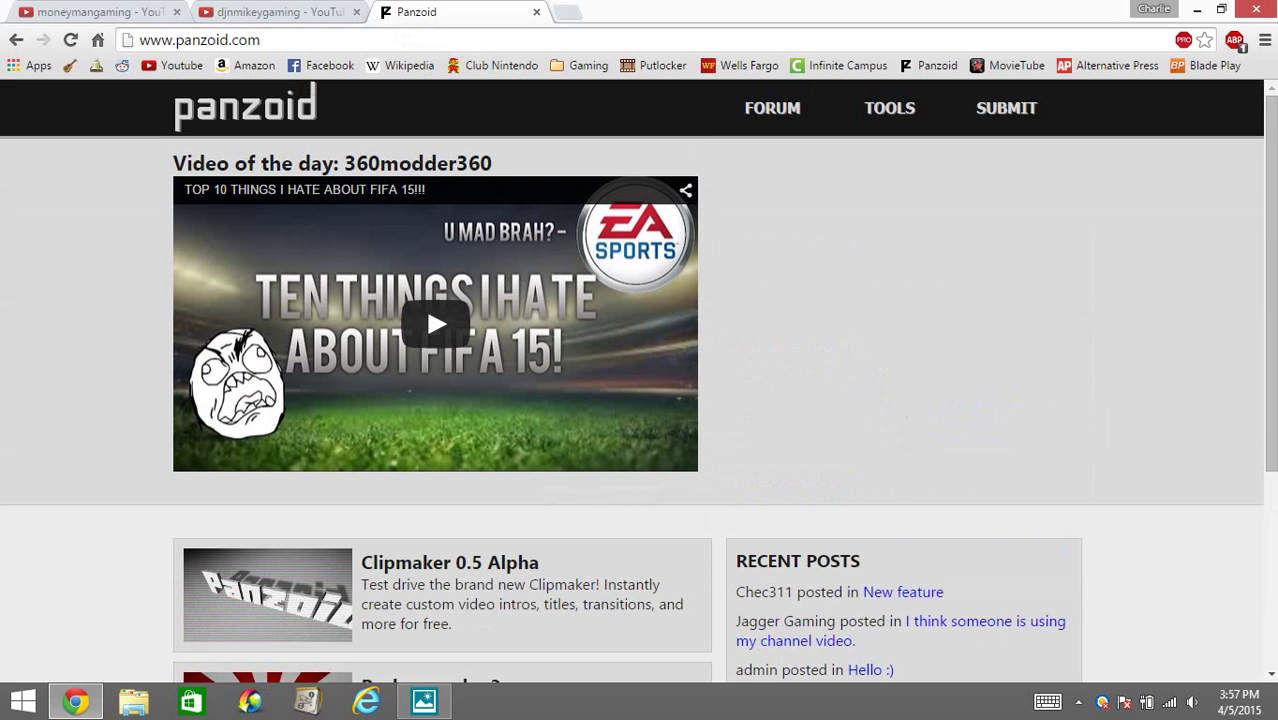
pyautogui.scroll(-3, 640, 380)
pyautogui.scroll(2, 640, 380)
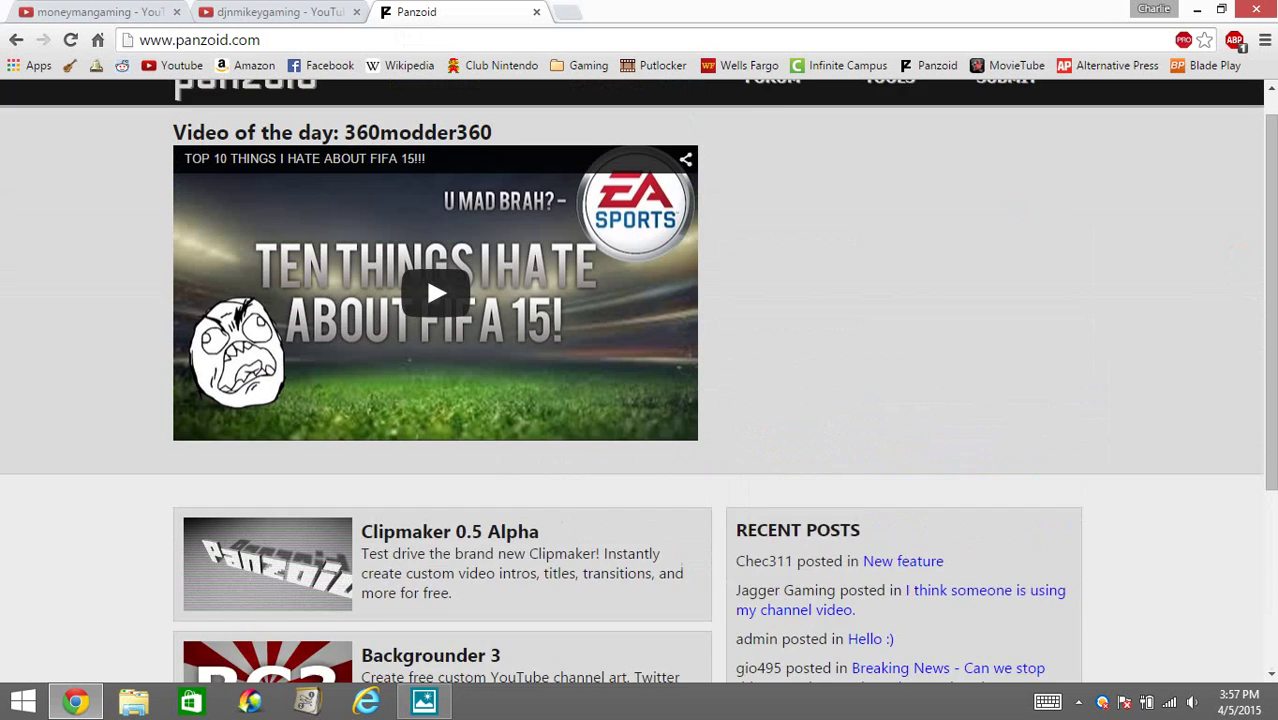
pyautogui.scroll(1, 876, 352)
pyautogui.scroll(-3, 876, 352)
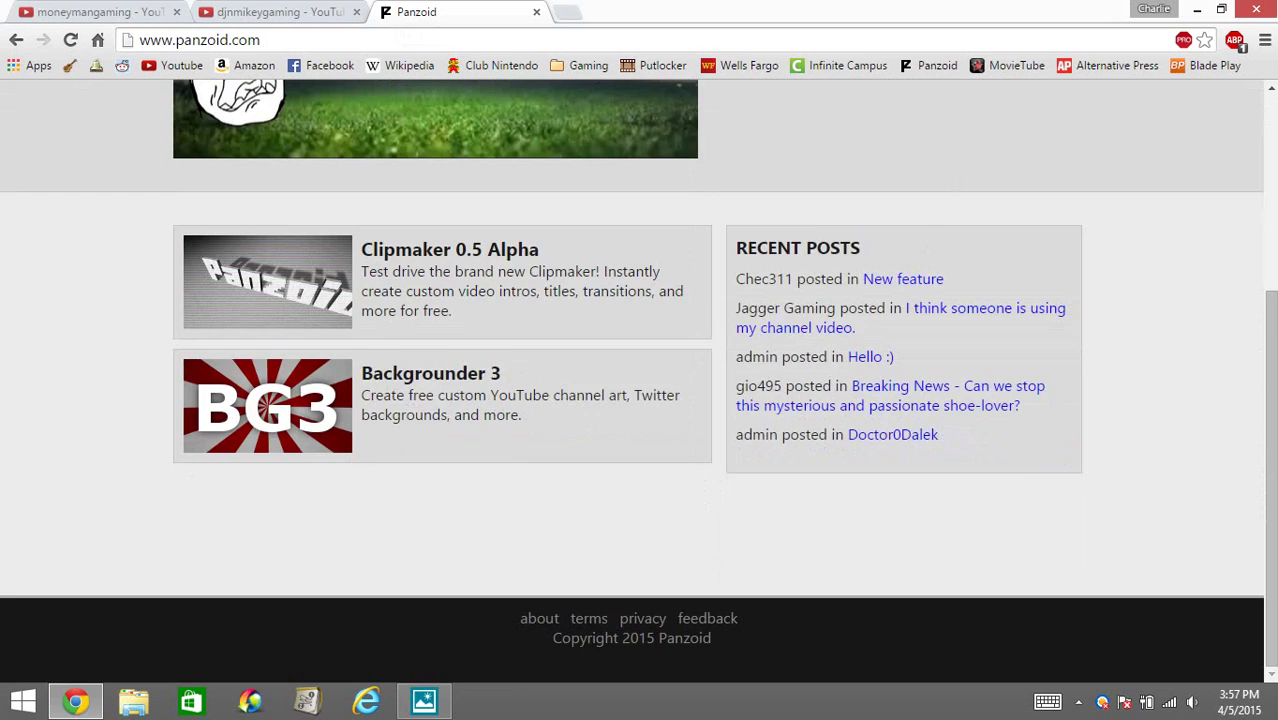
pyautogui.click(378, 384)
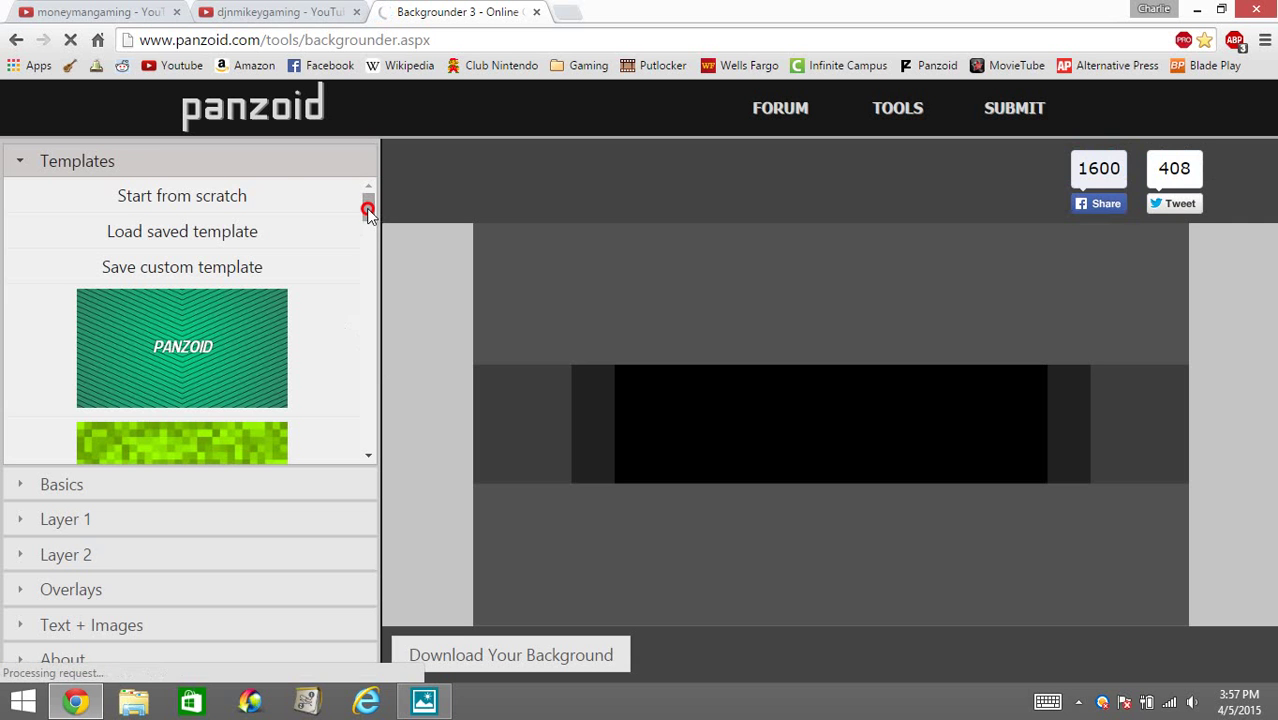
# - Load the teal PANZOID template, then replace it with the green pixel-mosaic template
pyautogui.scroll(-4, 368, 249)
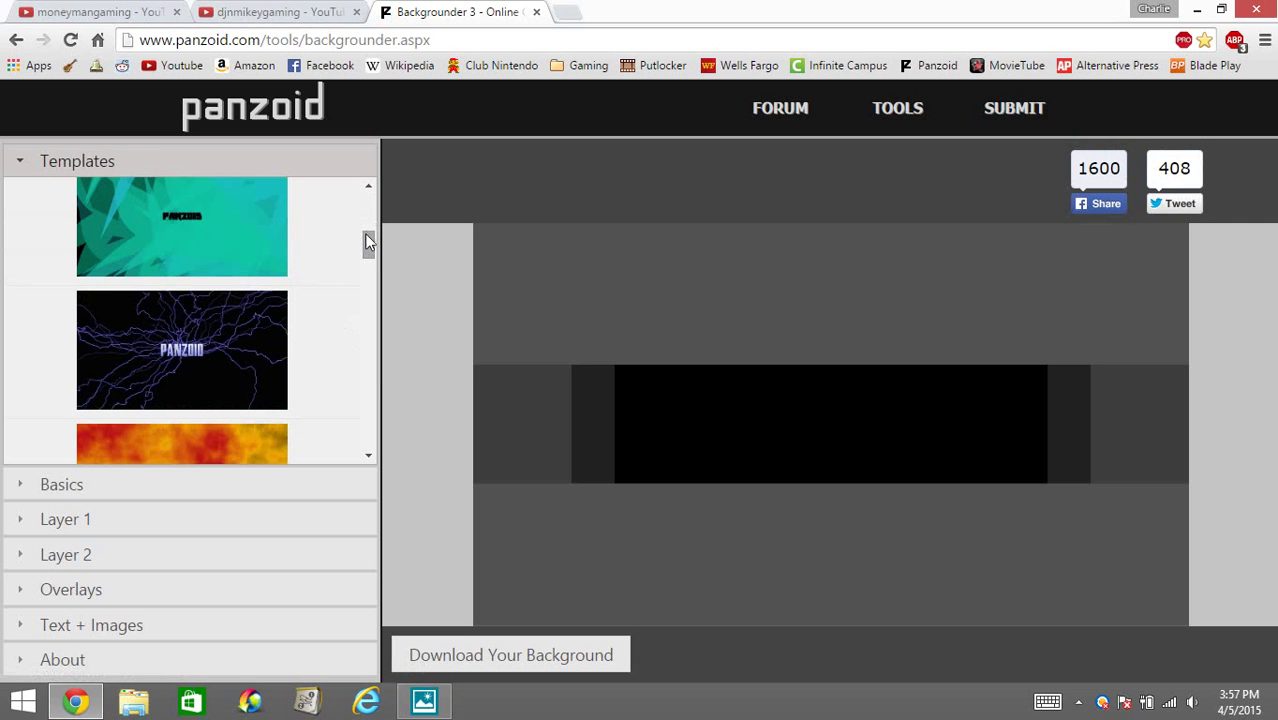
pyautogui.scroll(4, 368, 200)
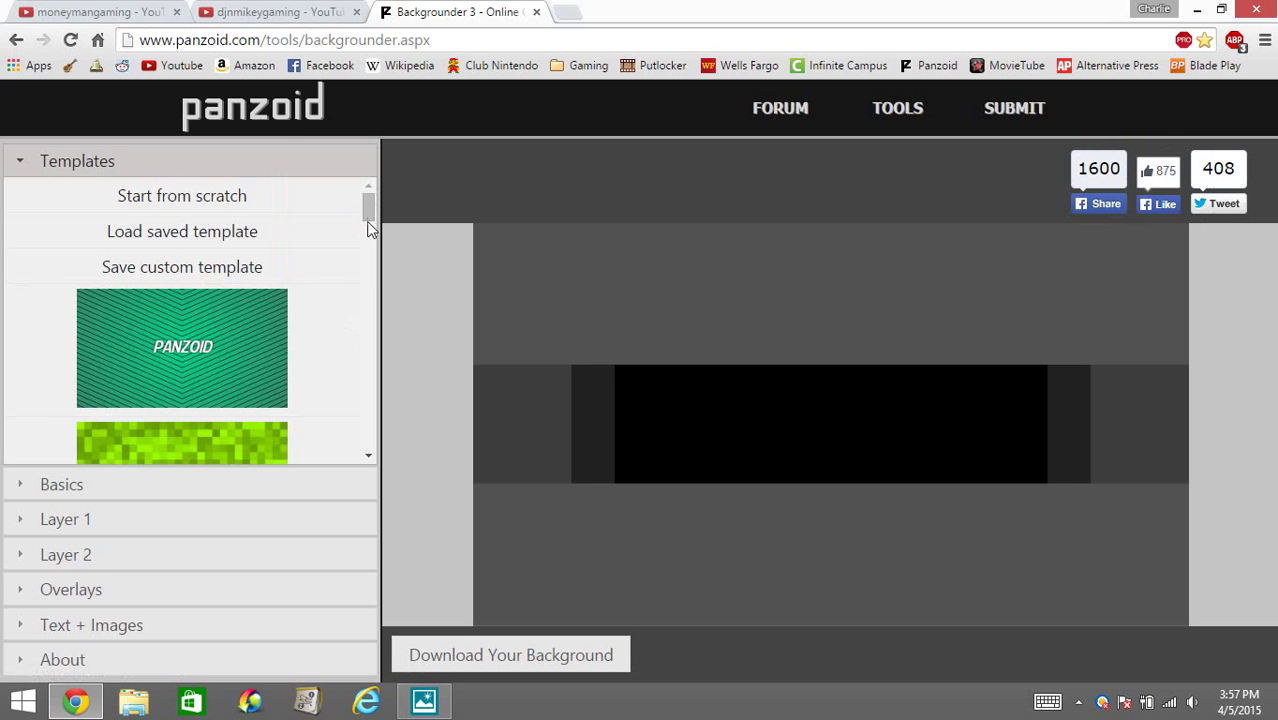
pyautogui.click(231, 342)
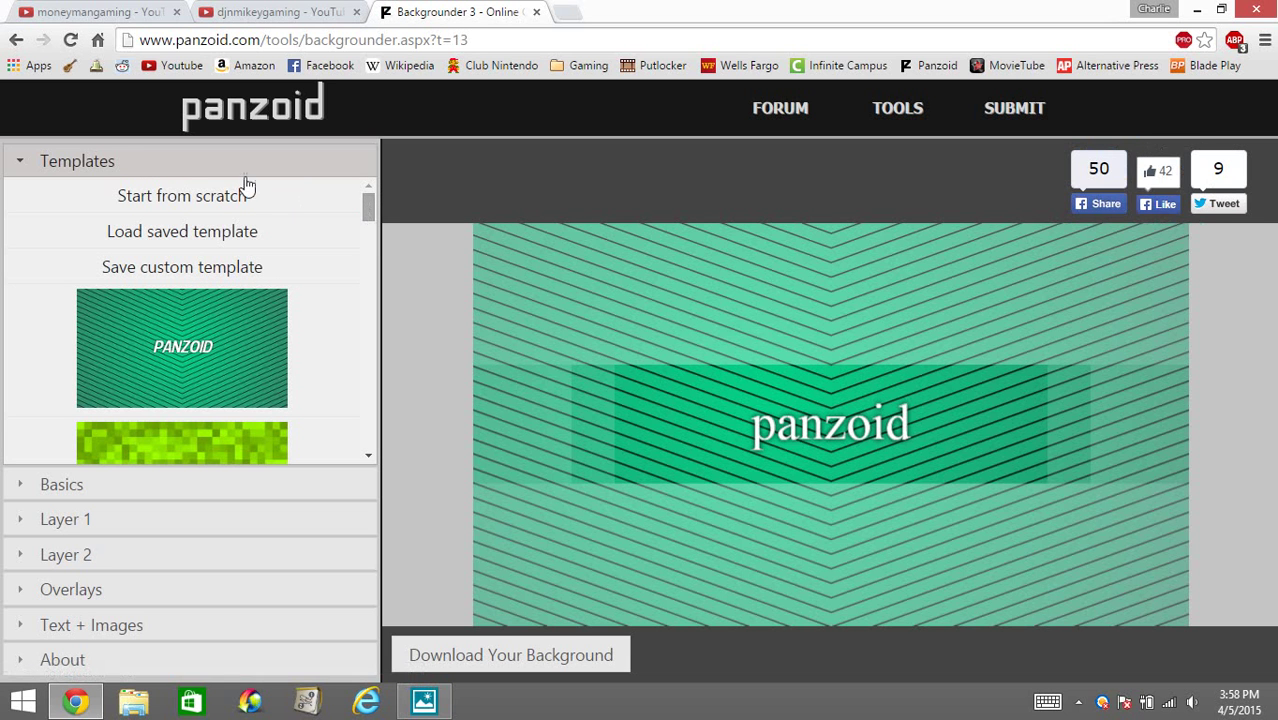
pyautogui.click(22, 10)
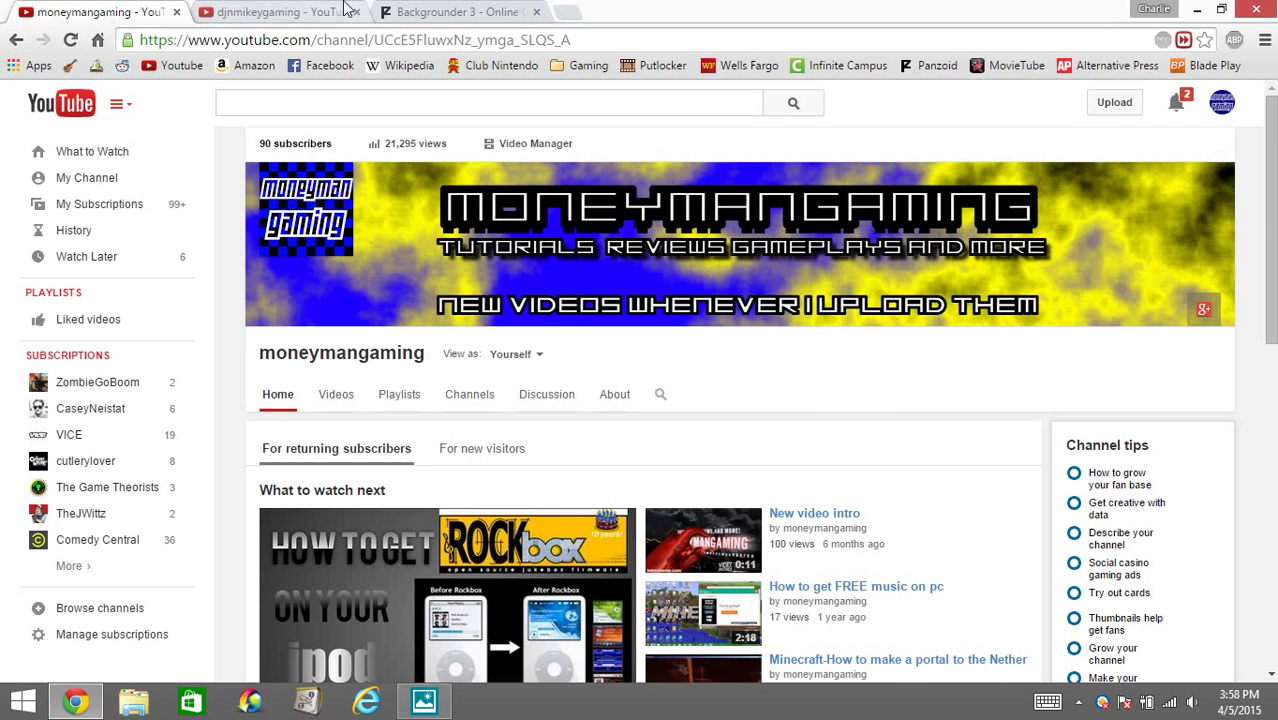
pyautogui.click(430, 10)
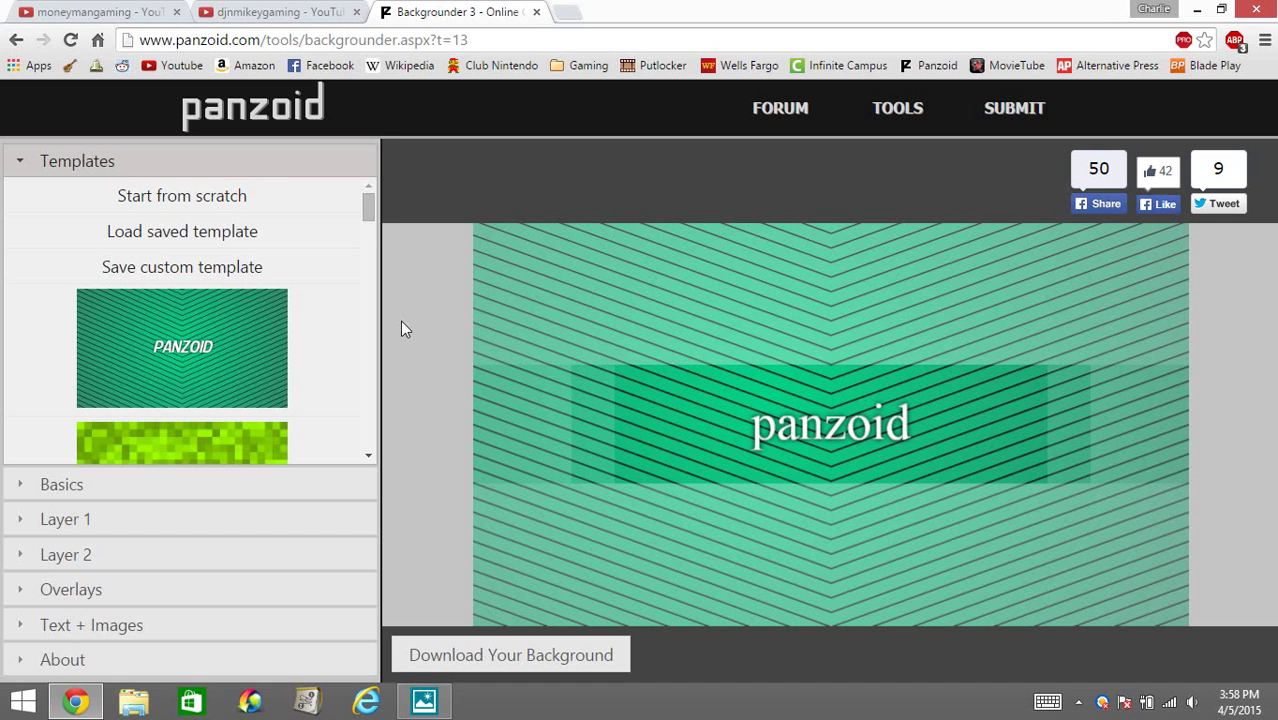
pyautogui.scroll(-1, 214, 305)
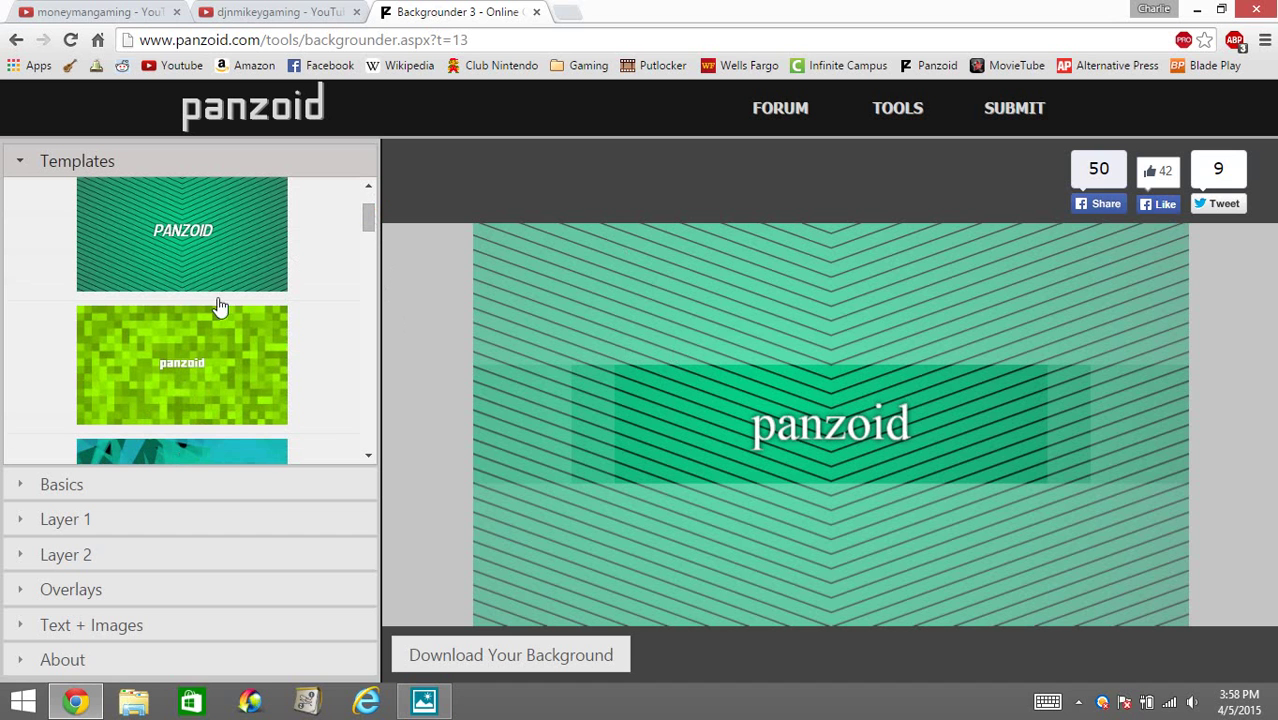
pyautogui.click(182, 378)
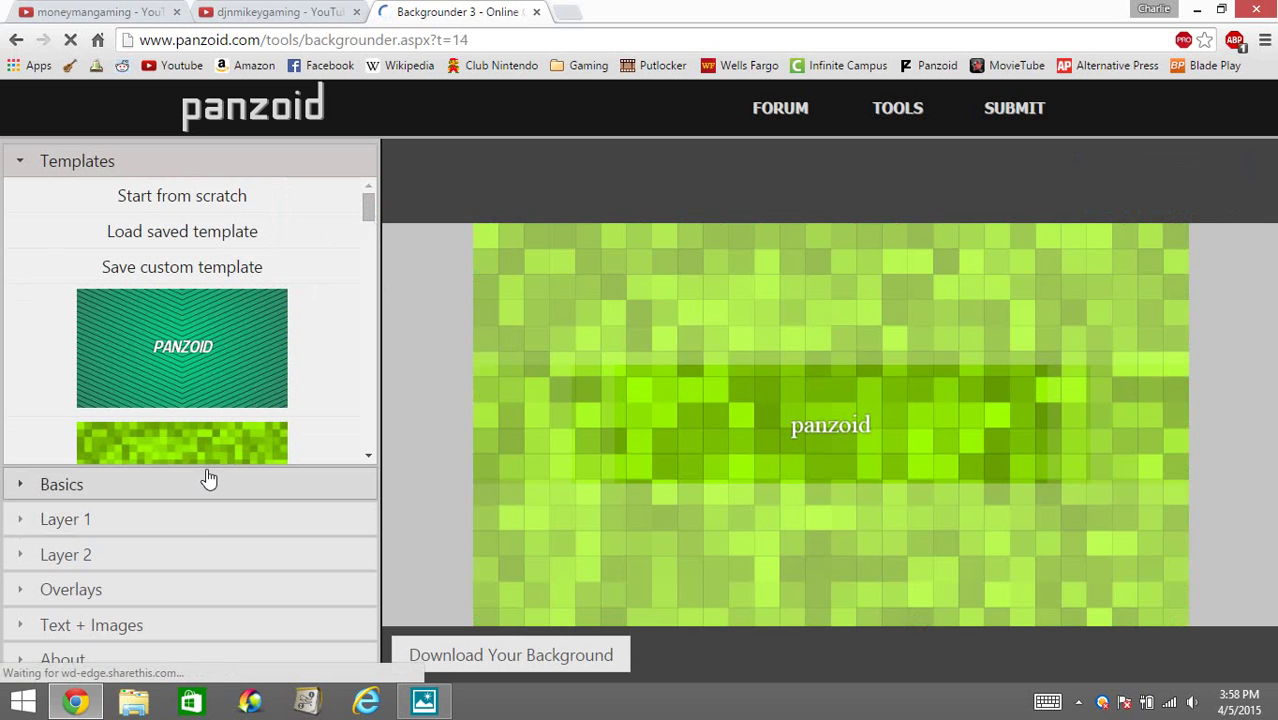
# - Set the canvas Type to YouTube Thumbnail
pyautogui.click(207, 482)
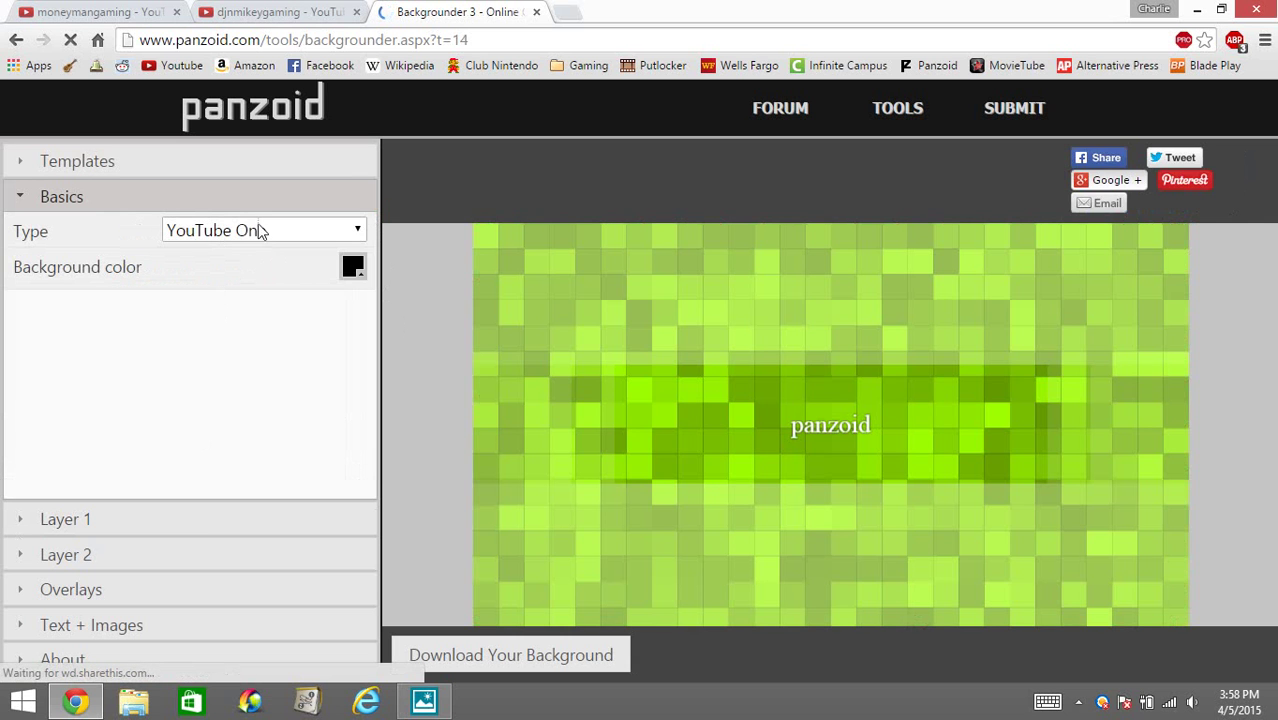
pyautogui.click(251, 230)
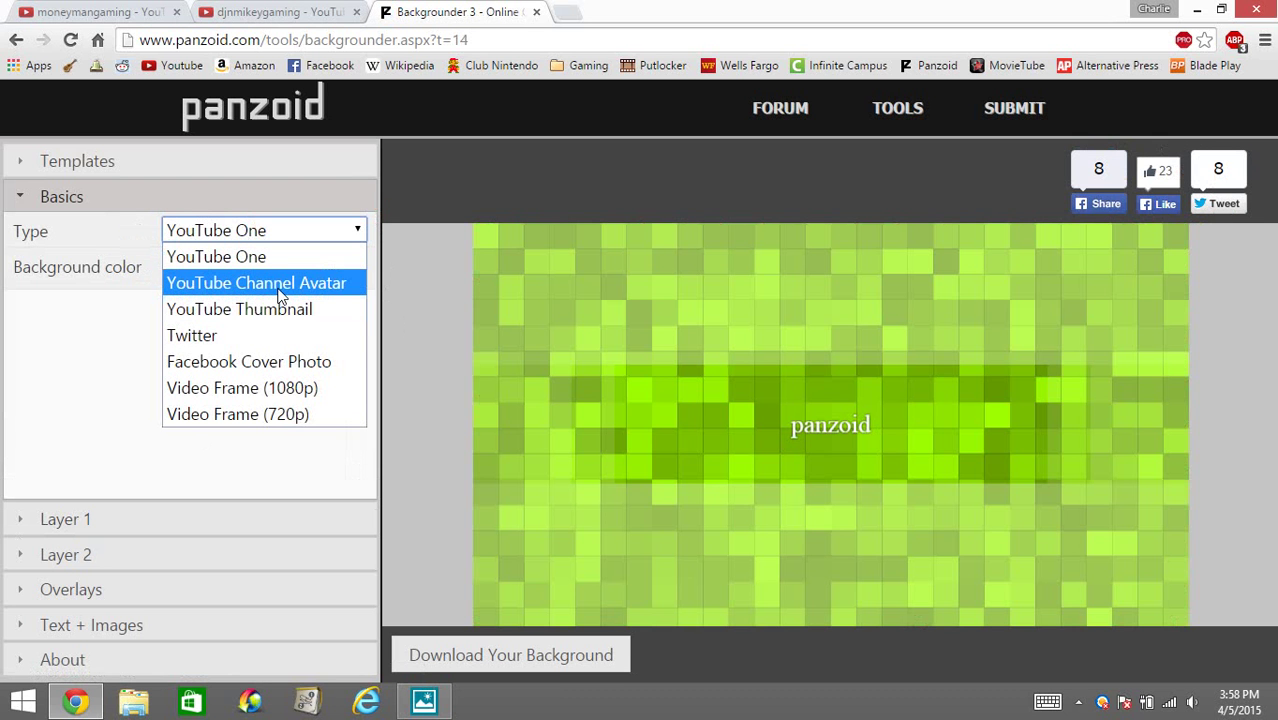
pyautogui.click(292, 314)
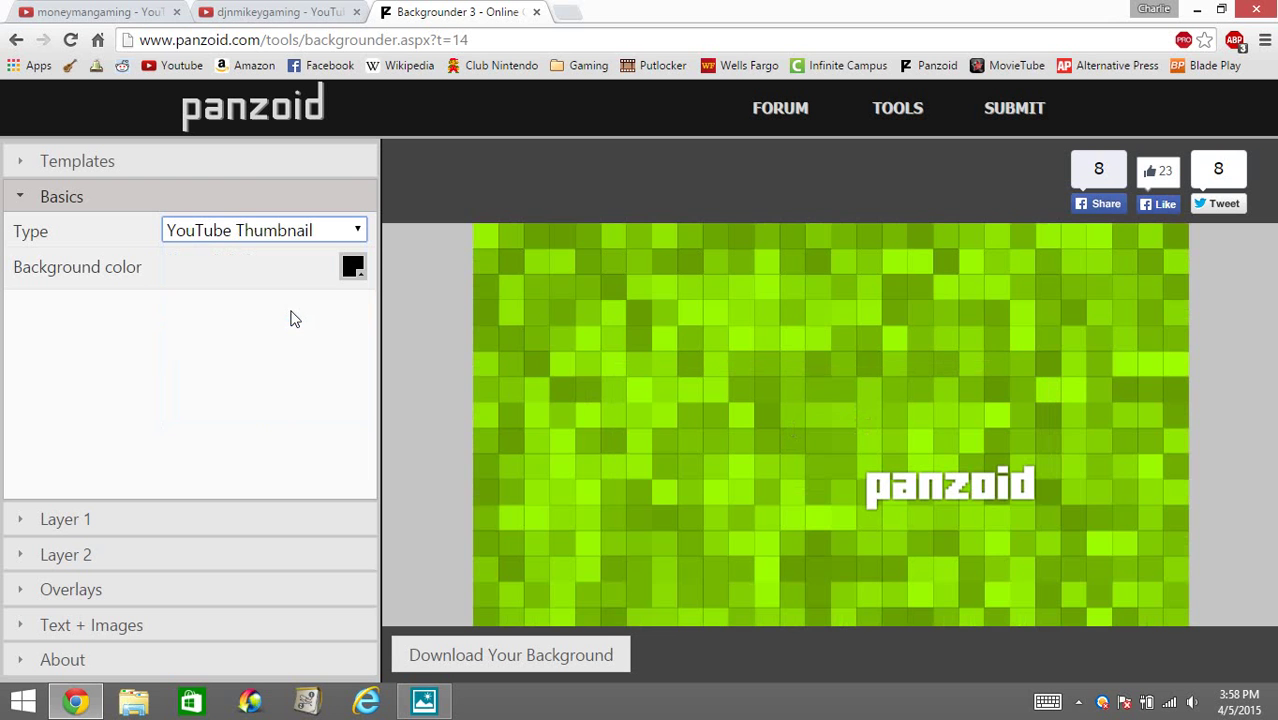
# - Set Layer 1's checker color mode to linear lock to box, making a green gradient grid
pyautogui.click(143, 516)
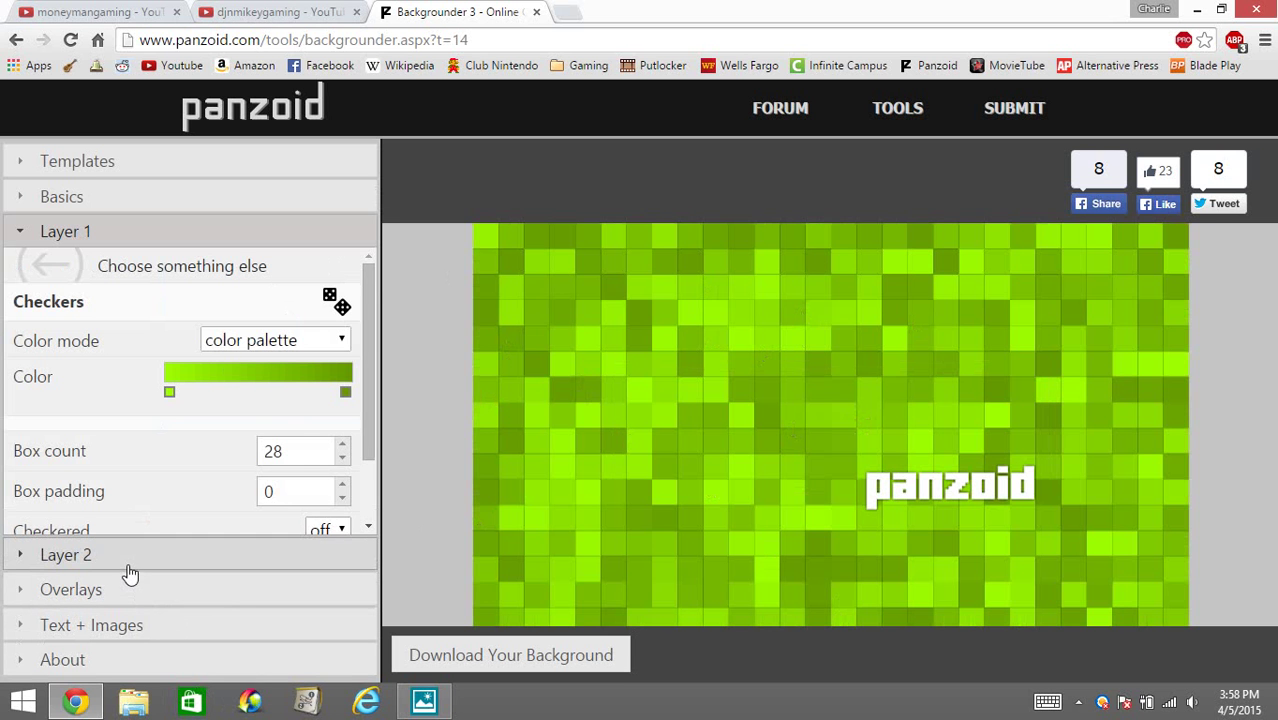
pyautogui.click(264, 342)
pyautogui.click(263, 368)
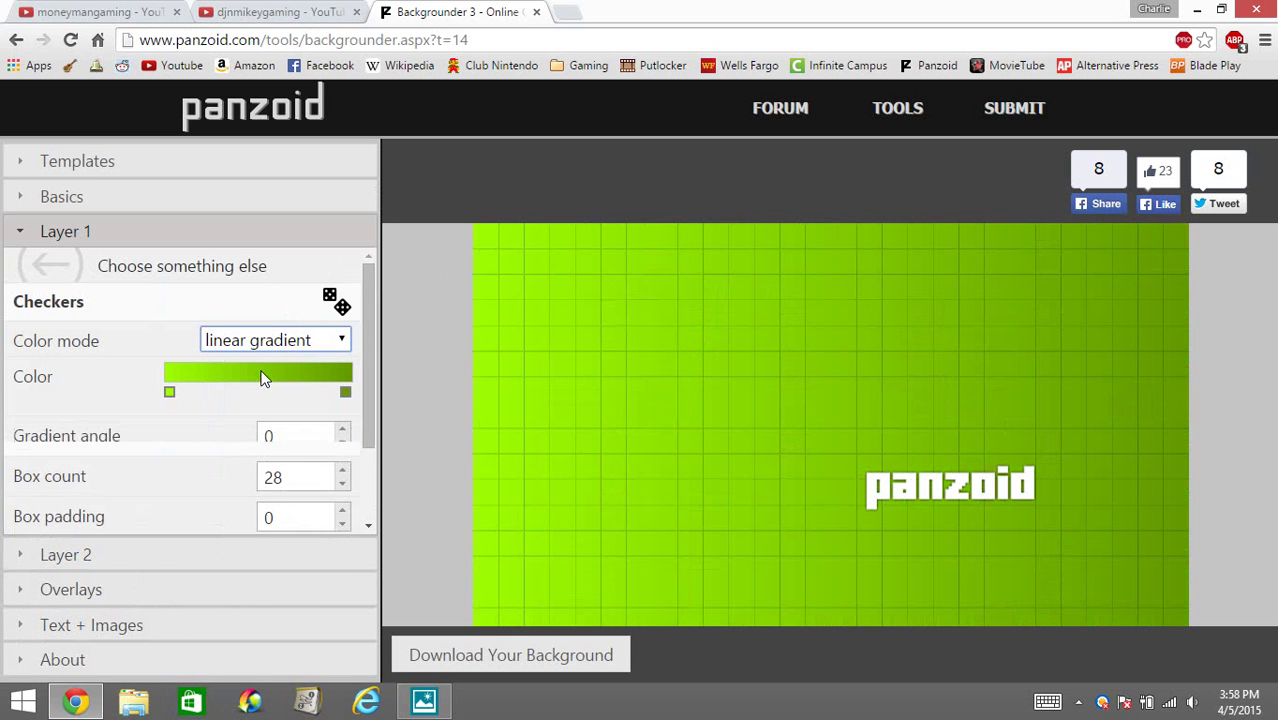
pyautogui.click(268, 342)
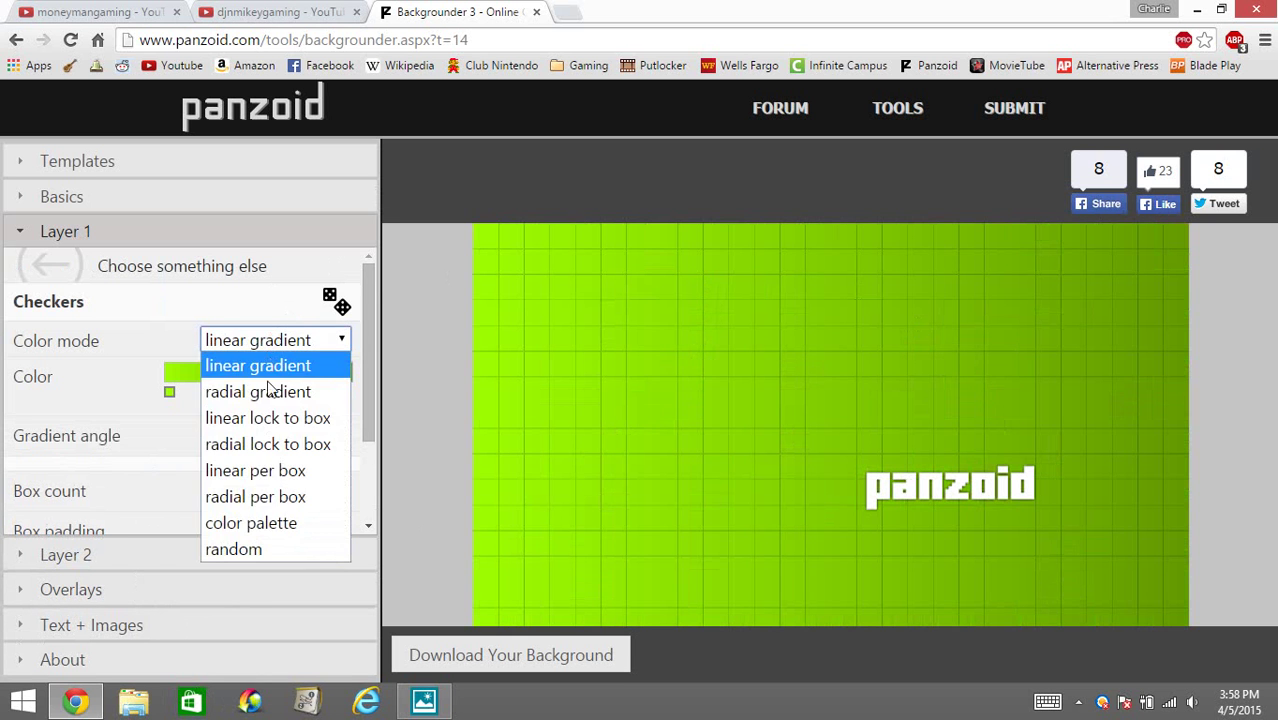
pyautogui.click(300, 423)
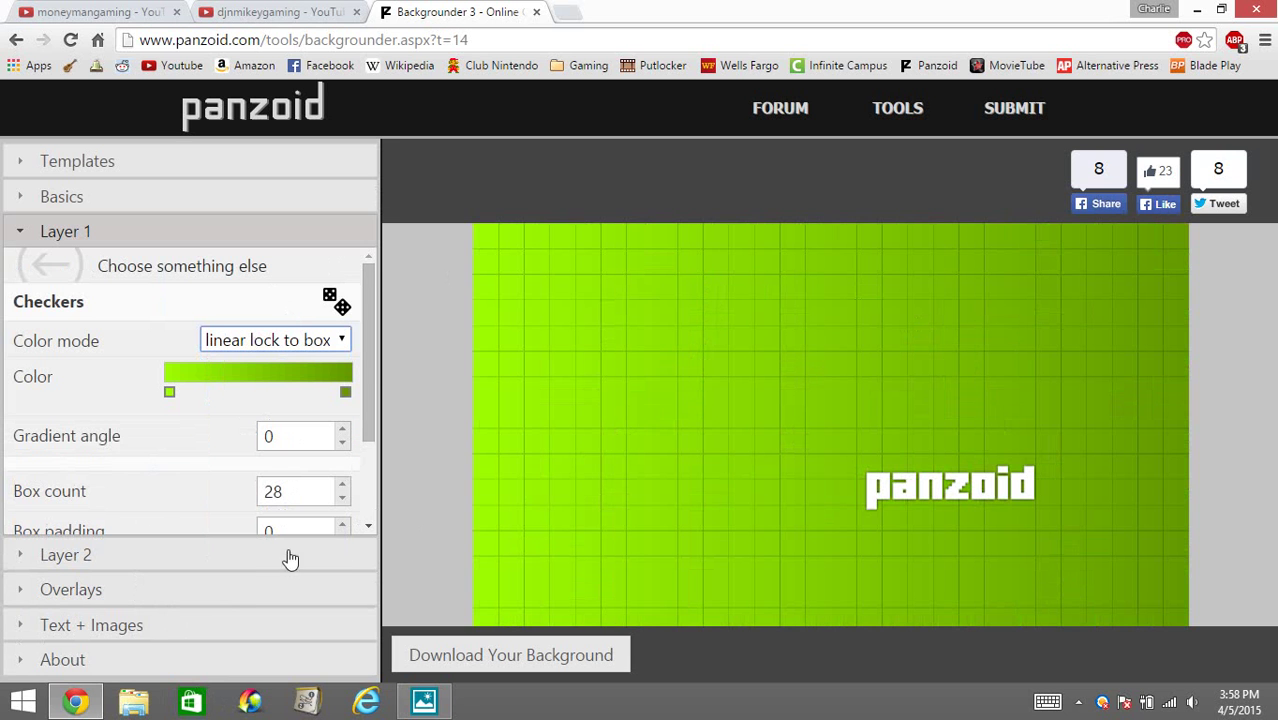
pyautogui.click(177, 558)
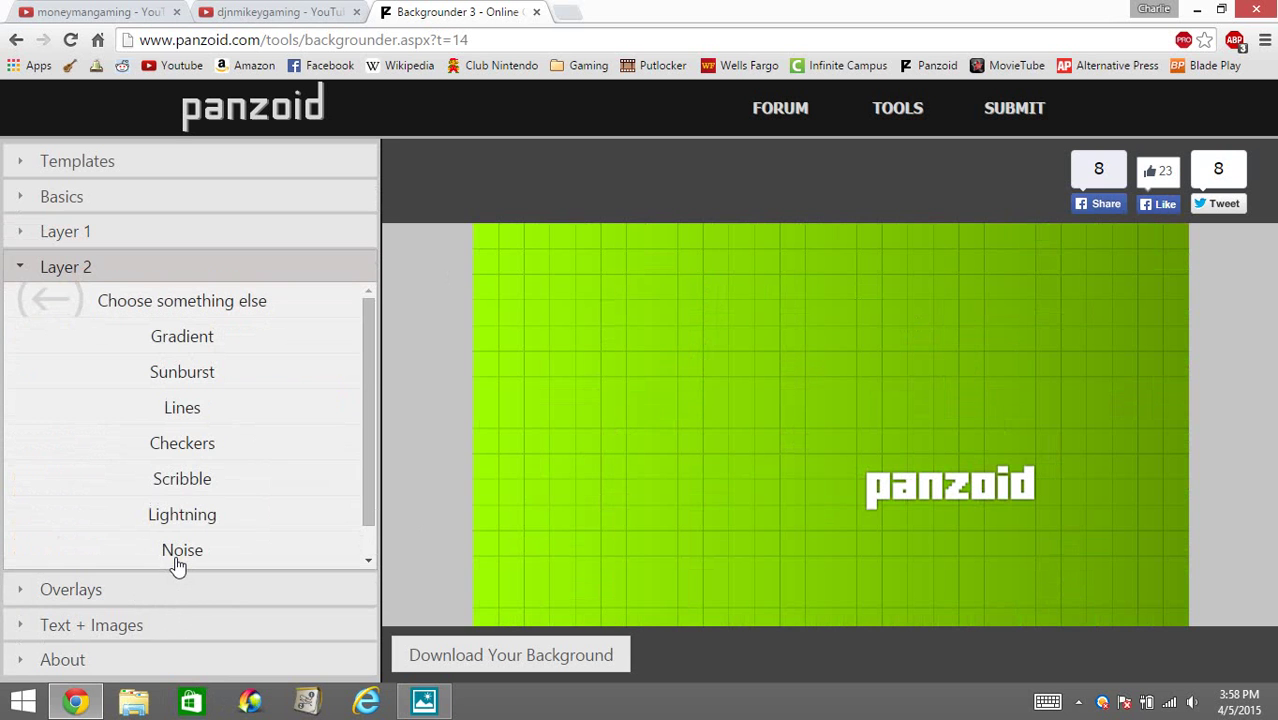
pyautogui.click(164, 591)
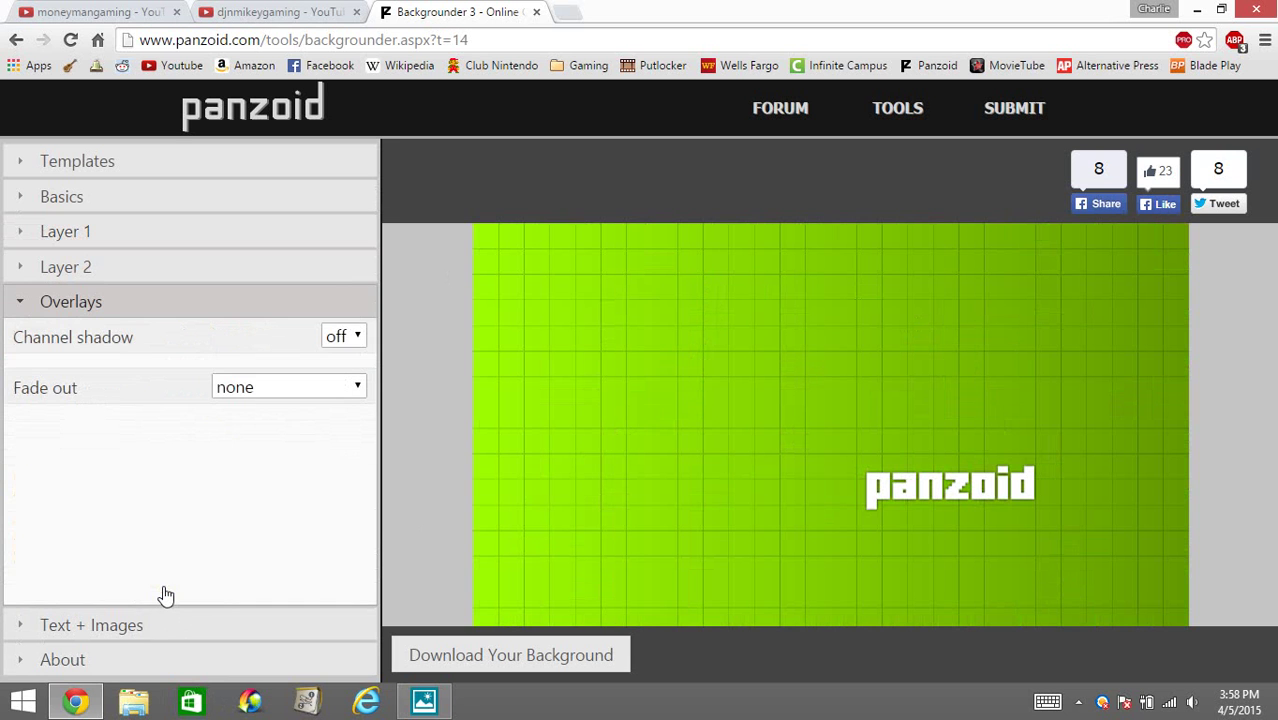
# - Move the panzoid text toward the canvas centre and set its font size to 400
pyautogui.click(116, 634)
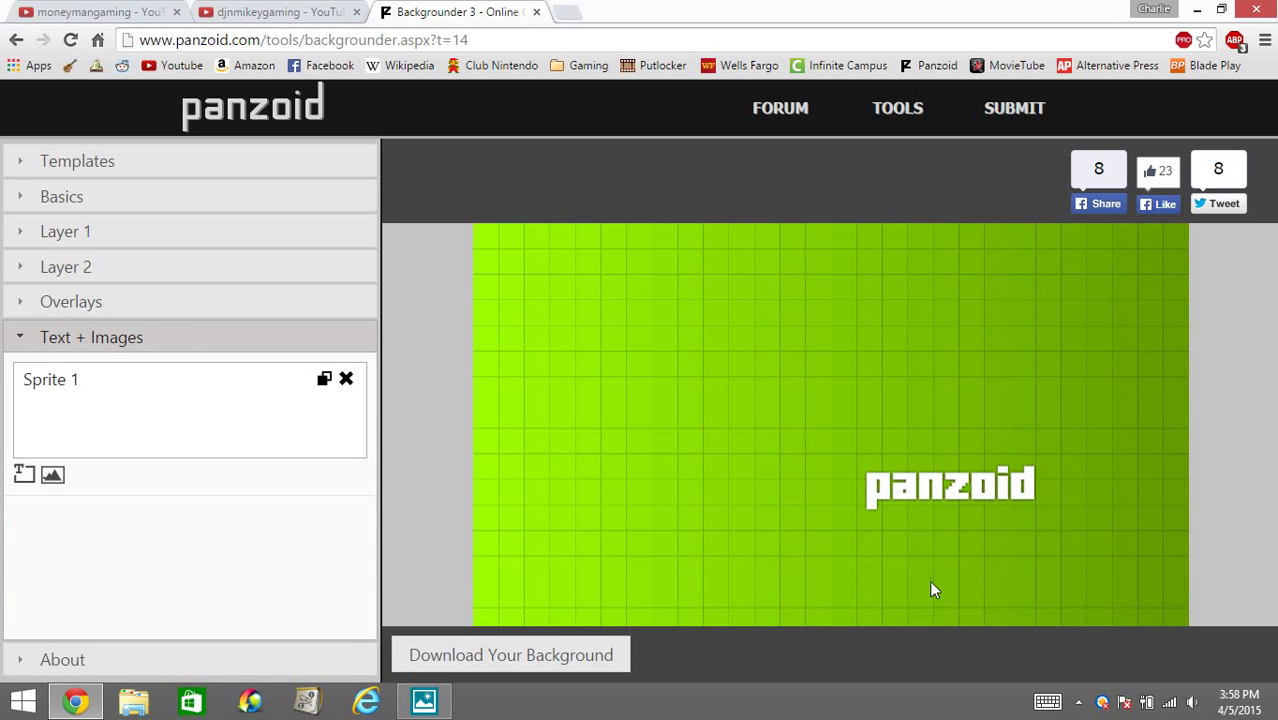
pyautogui.moveTo(999, 500); pyautogui.dragTo(881, 390)
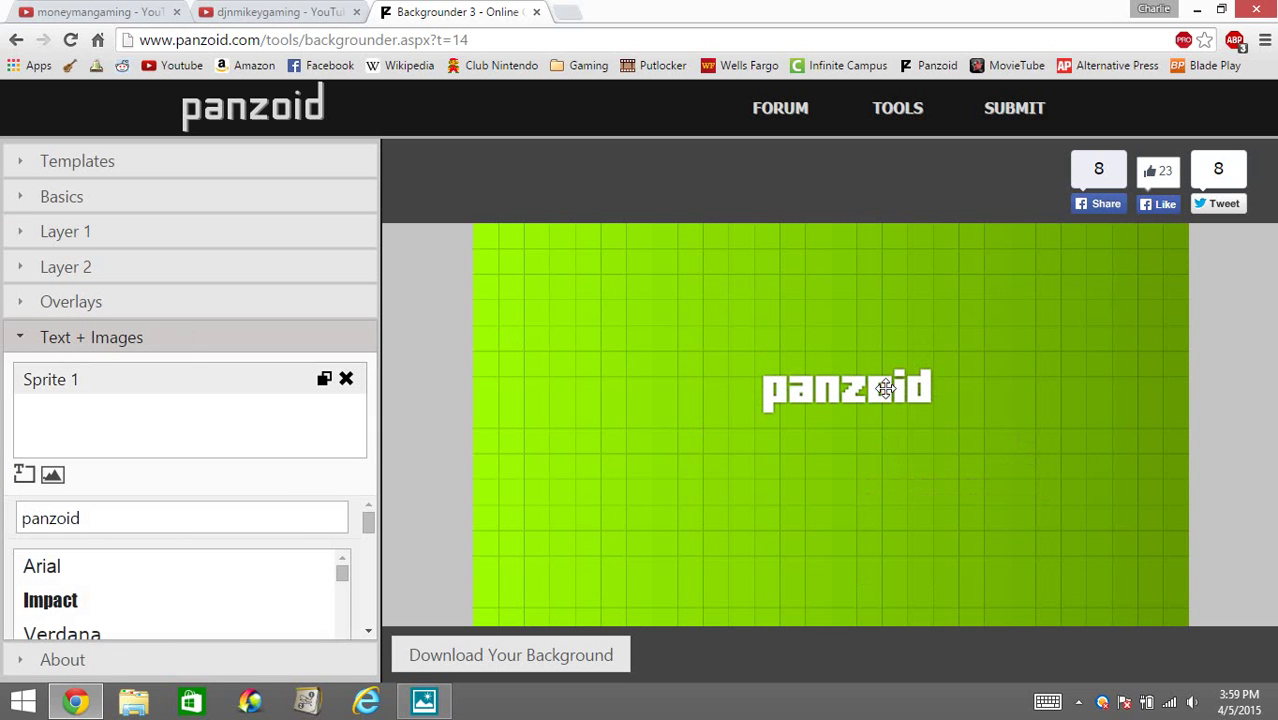
pyautogui.click(86, 603)
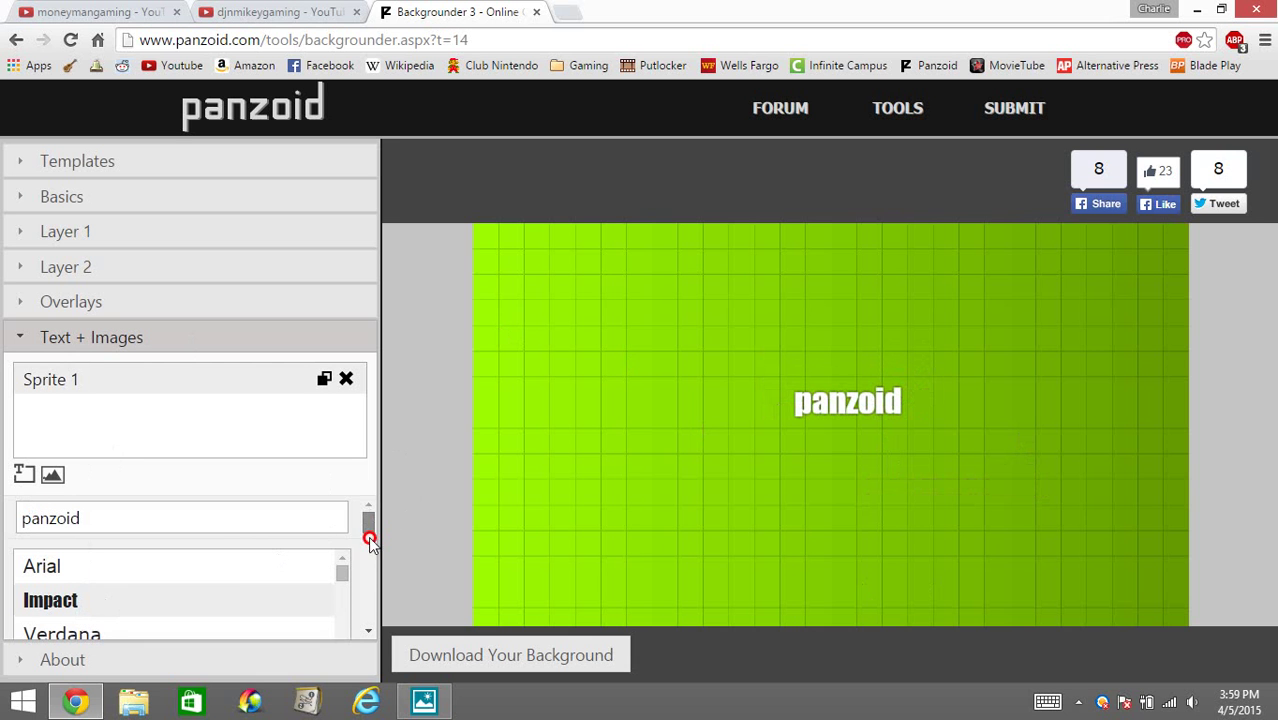
pyautogui.moveTo(369, 540); pyautogui.dragTo(367, 578)
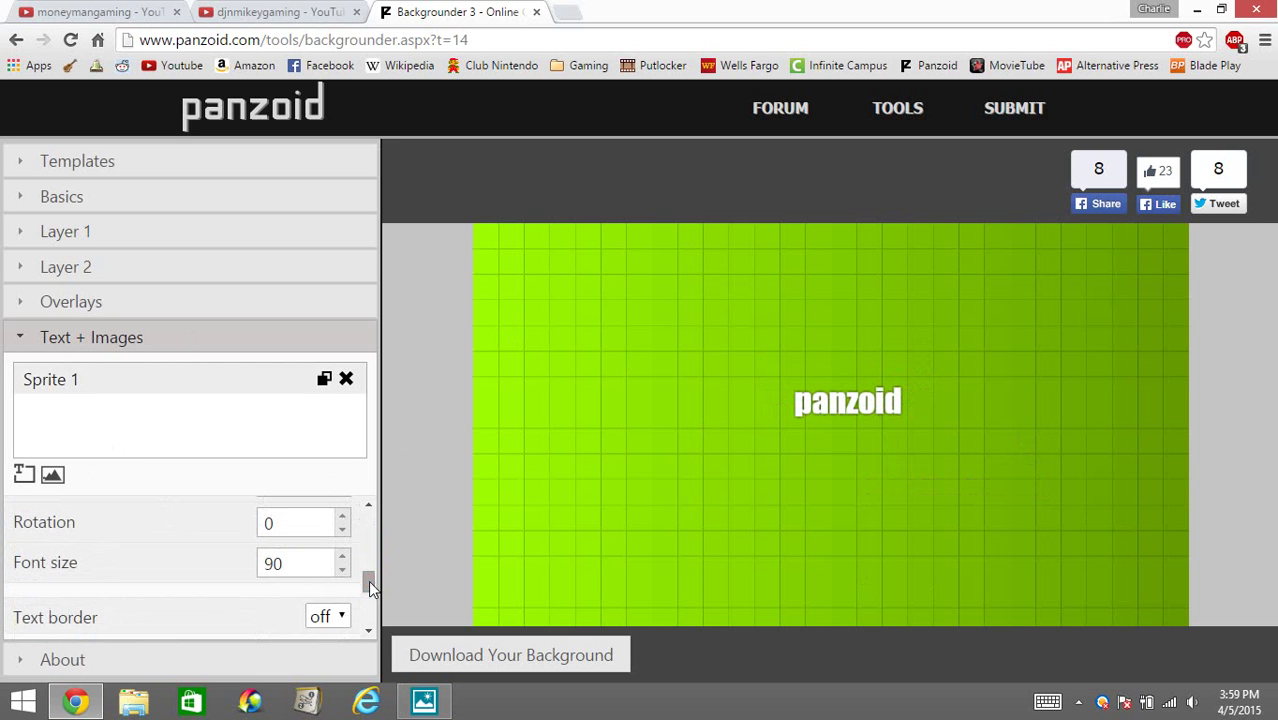
pyautogui.click(313, 561)
pyautogui.press('BackSpace')
pyautogui.press('BackSpace')
pyautogui.write('200')
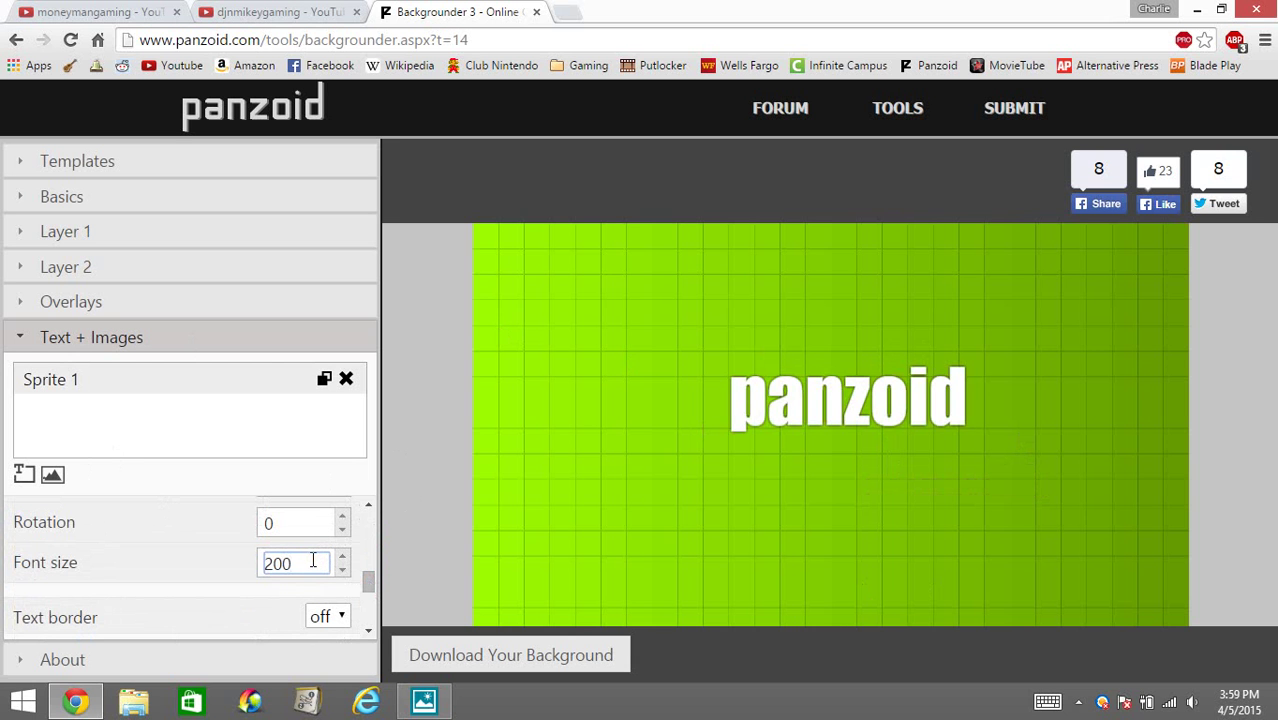
pyautogui.press('BackSpace')
pyautogui.press('BackSpace')
pyautogui.press('BackSpace')
pyautogui.write('400')
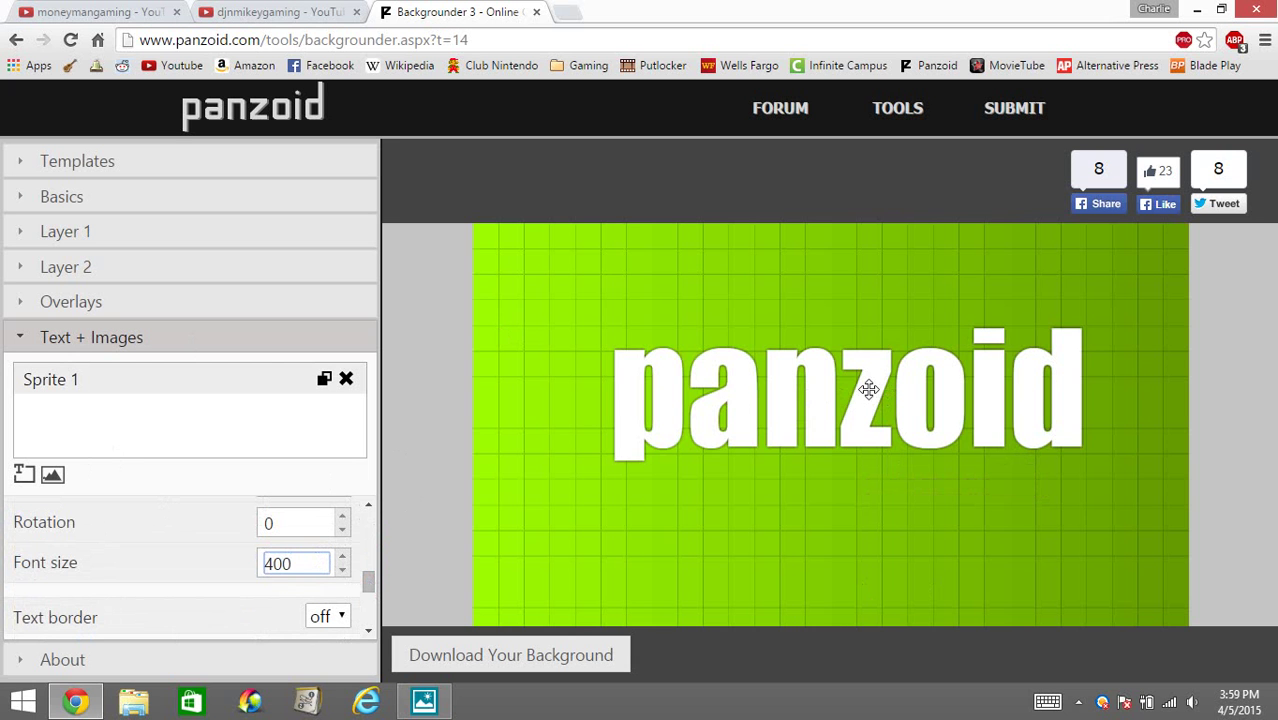
pyautogui.moveTo(868, 389); pyautogui.dragTo(847, 345)
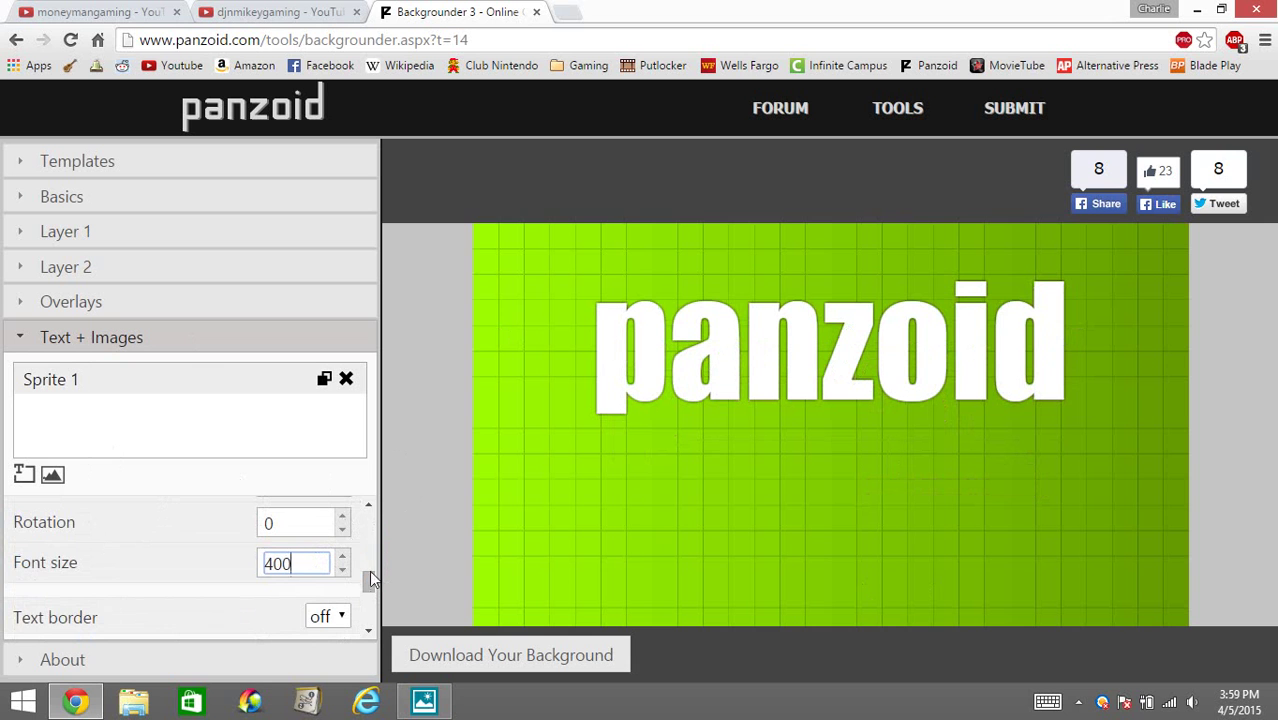
# - Replace the sprite's text with HELLO
pyautogui.moveTo(369, 578); pyautogui.dragTo(2, 517)
pyautogui.write('HE')
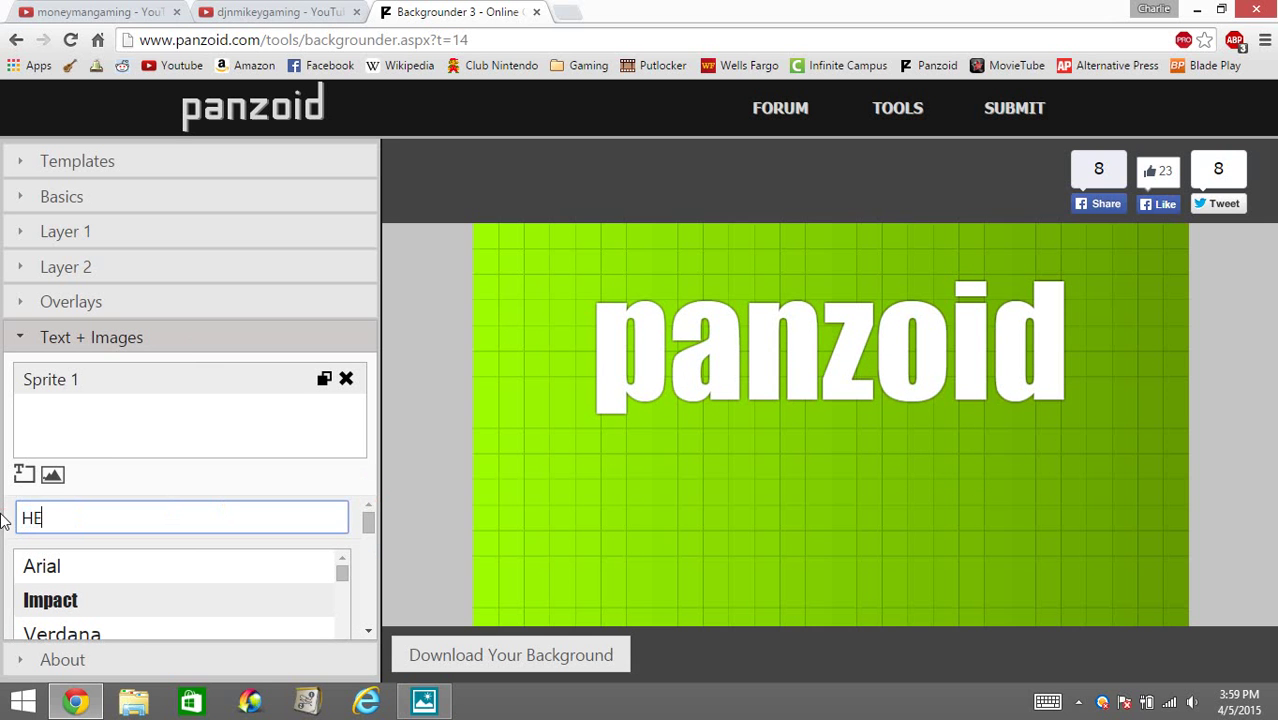
pyautogui.write('LLO')
pyautogui.click(362, 484)
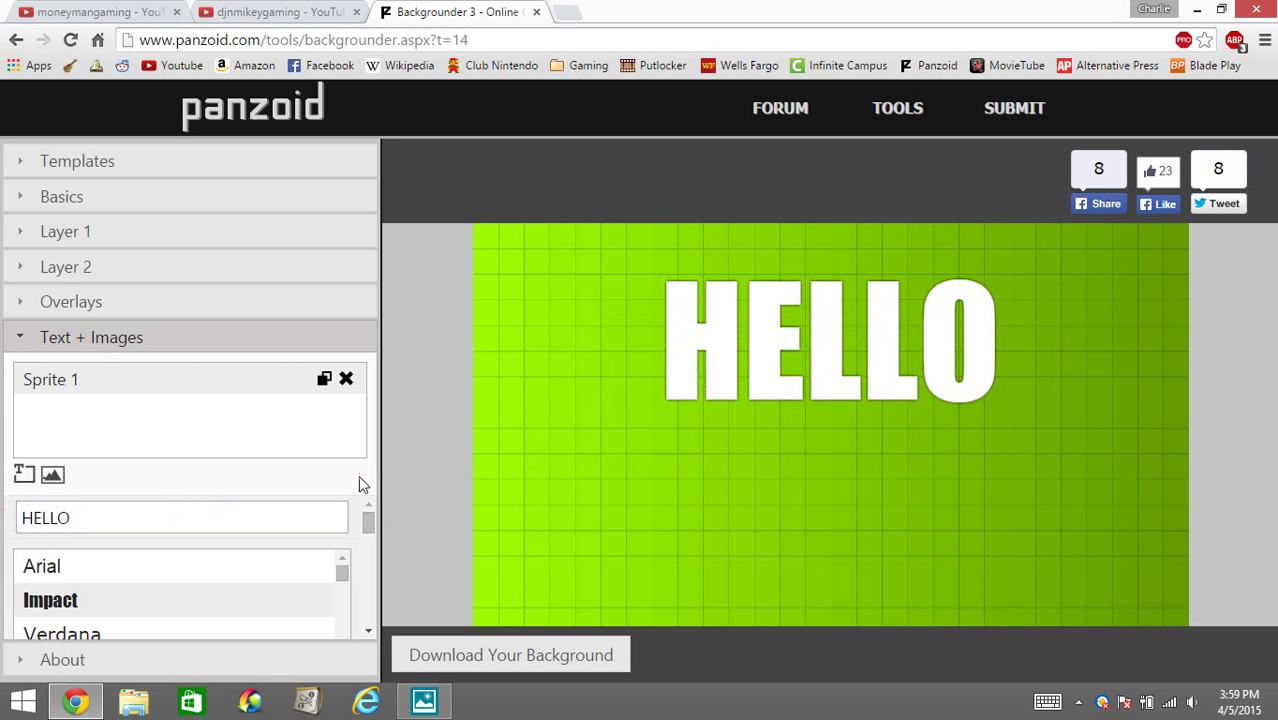
pyautogui.moveTo(372, 525)
pyautogui.mouseDown()
pyautogui.moveTo(372, 555)
pyautogui.moveTo(367, 532)
pyautogui.mouseUp()
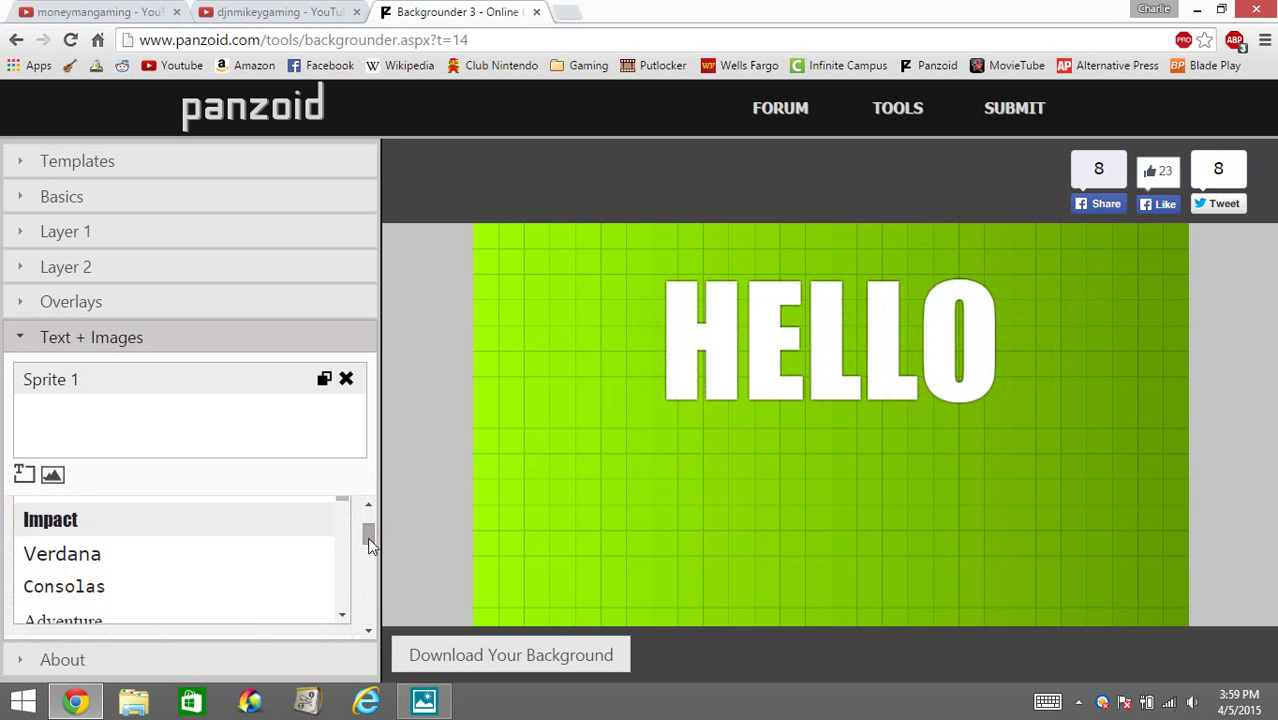
# - Try BIRMINGHAM, then set HELLO's font to borisblackbloxx
pyautogui.click(342, 616)
pyautogui.click(342, 616)
pyautogui.click(342, 616)
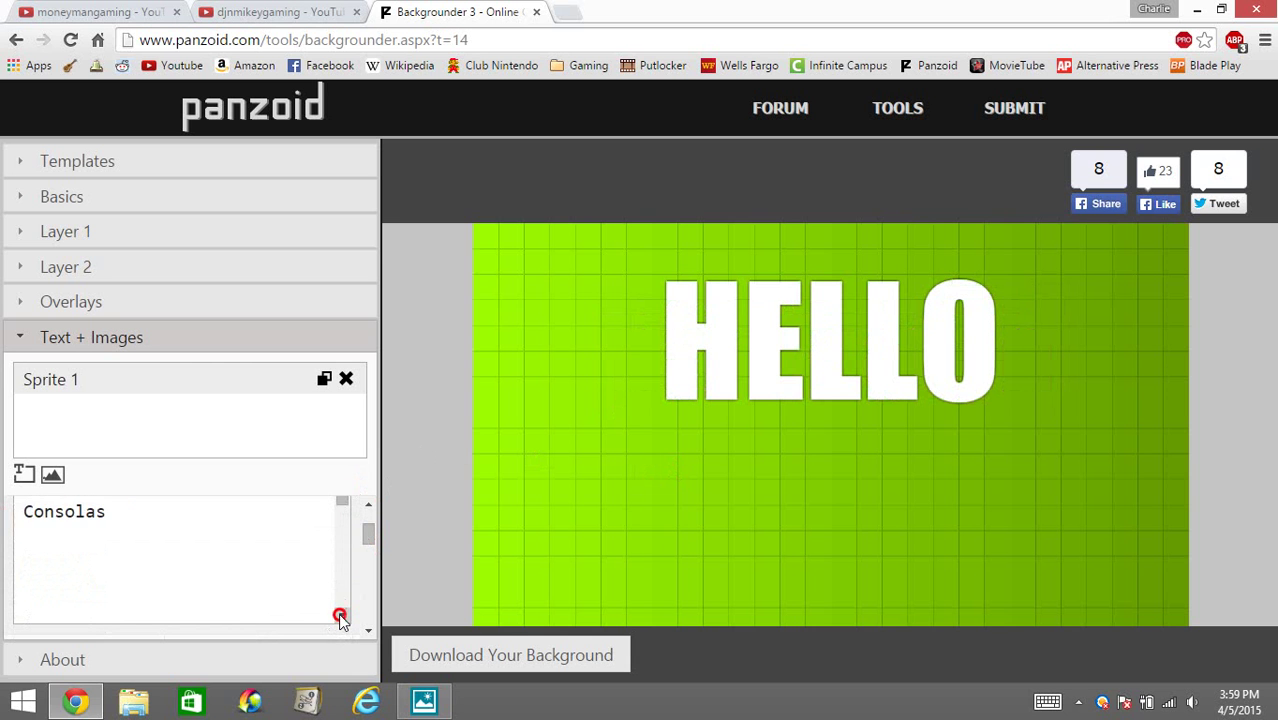
pyautogui.click(342, 616)
pyautogui.click(147, 543)
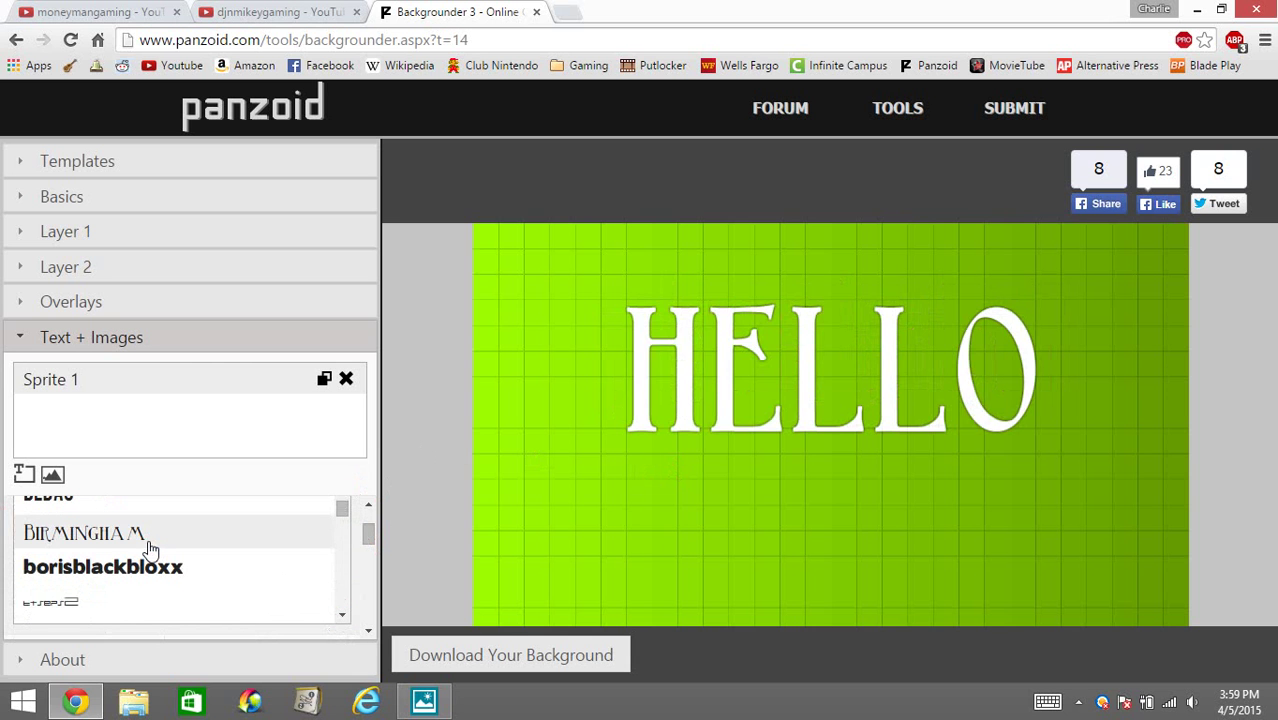
pyautogui.click(106, 604)
pyautogui.click(106, 566)
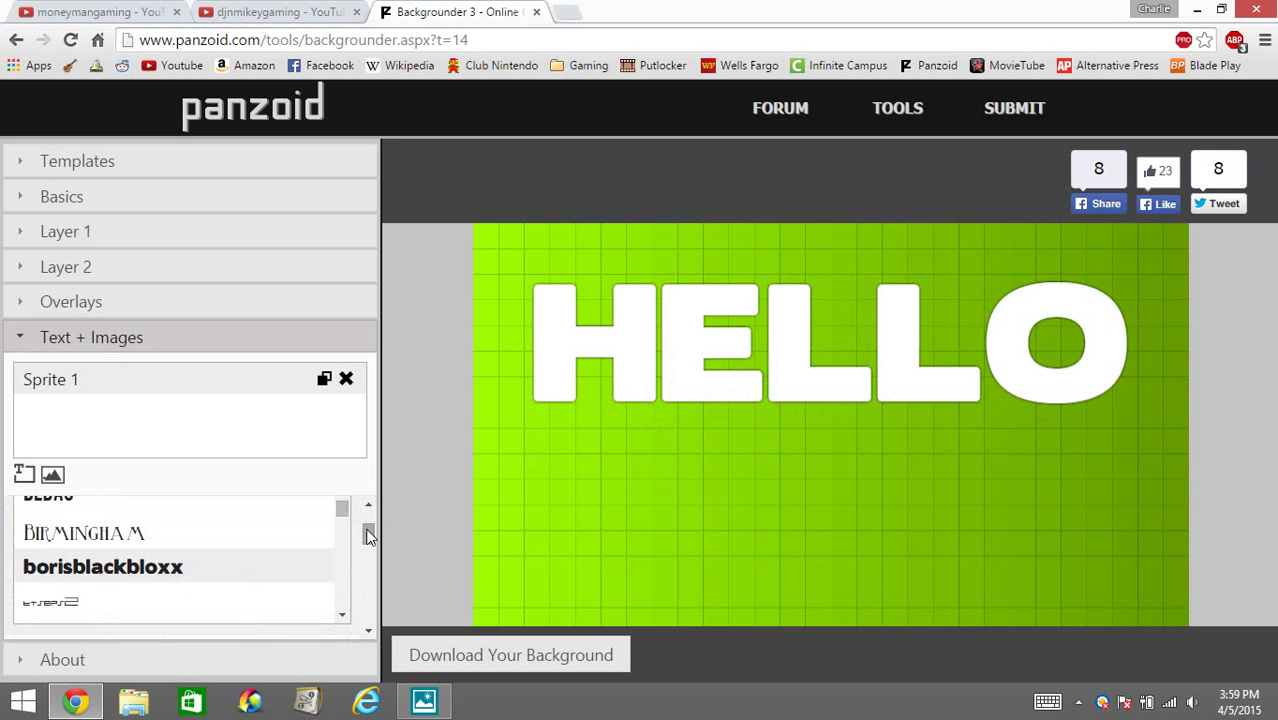
pyautogui.moveTo(369, 530); pyautogui.dragTo(369, 553)
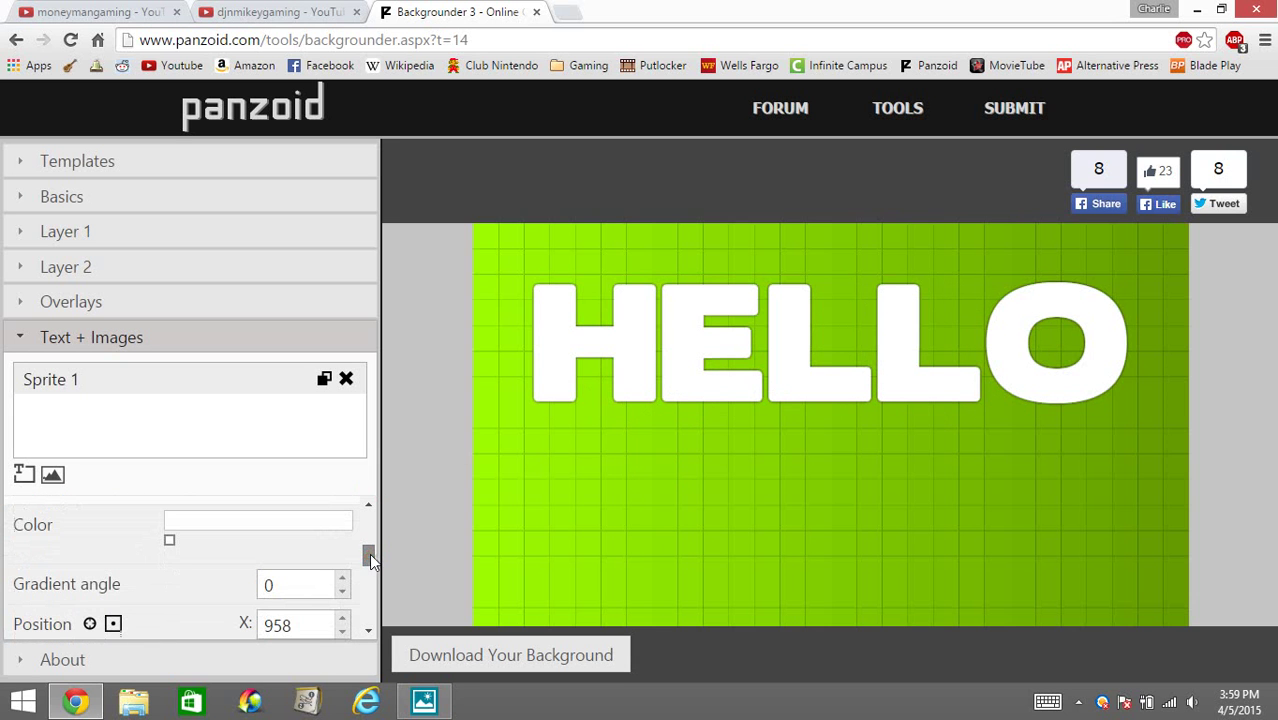
# - Set the text's first color stop to red #ff1919
pyautogui.click(170, 542)
pyautogui.click(181, 561)
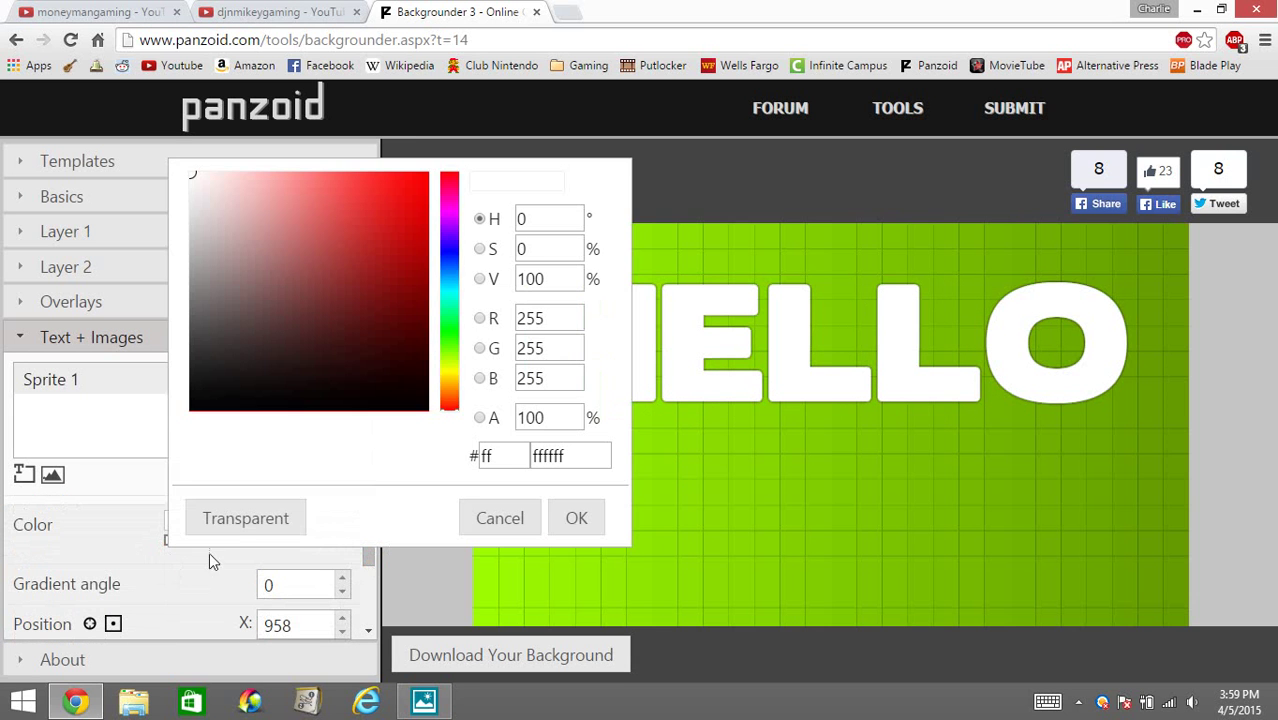
pyautogui.click(447, 336)
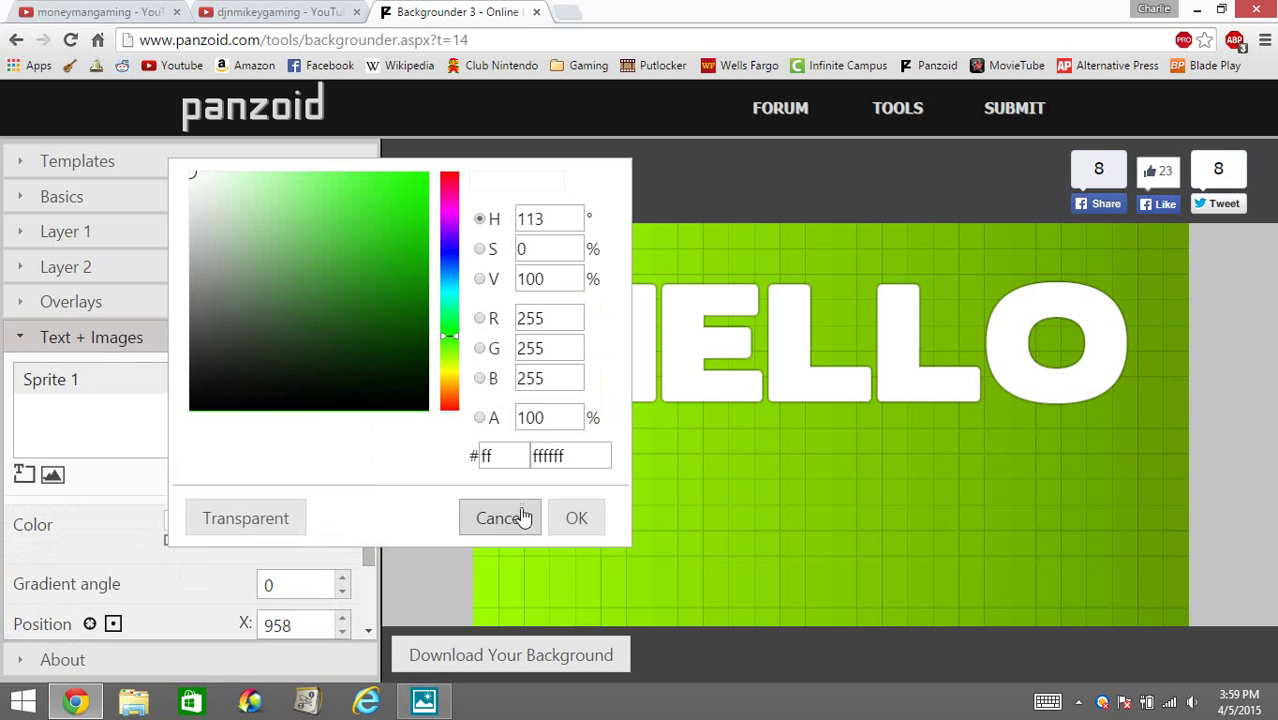
pyautogui.click(576, 520)
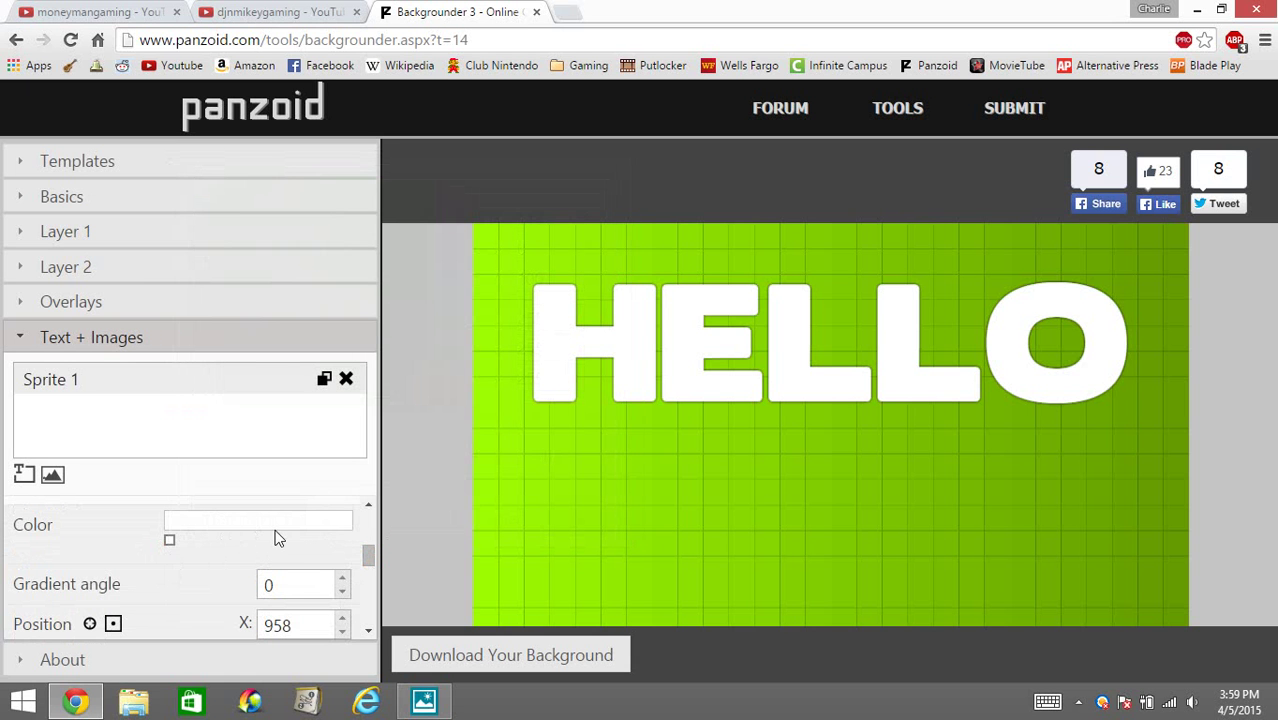
pyautogui.moveTo(171, 543)
pyautogui.click(183, 572)
pyautogui.moveTo(365, 362); pyautogui.dragTo(405, 172)
pyautogui.click(577, 513)
# - Add a black #000000 stop at the bar's right end for a red-to-black gradient
pyautogui.moveTo(255, 533)
pyautogui.mouseDown()
pyautogui.moveTo(368, 537)
pyautogui.moveTo(348, 553)
pyautogui.mouseUp()
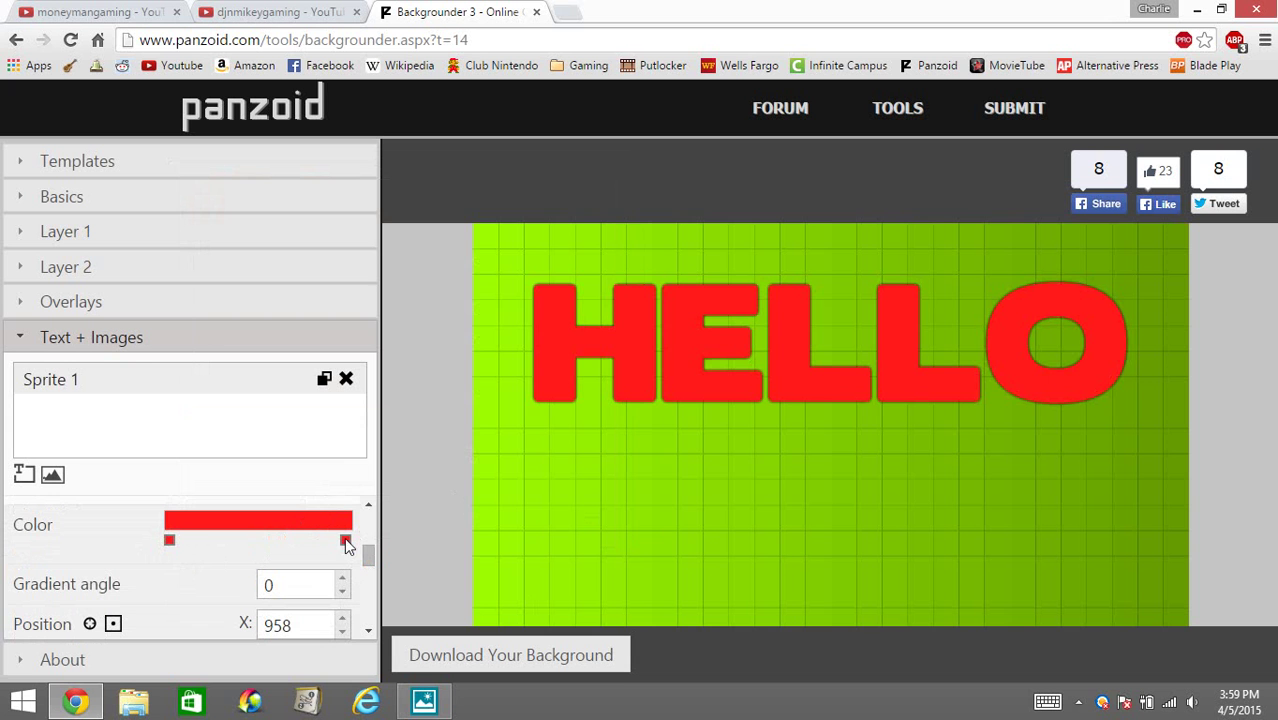
pyautogui.click(345, 540)
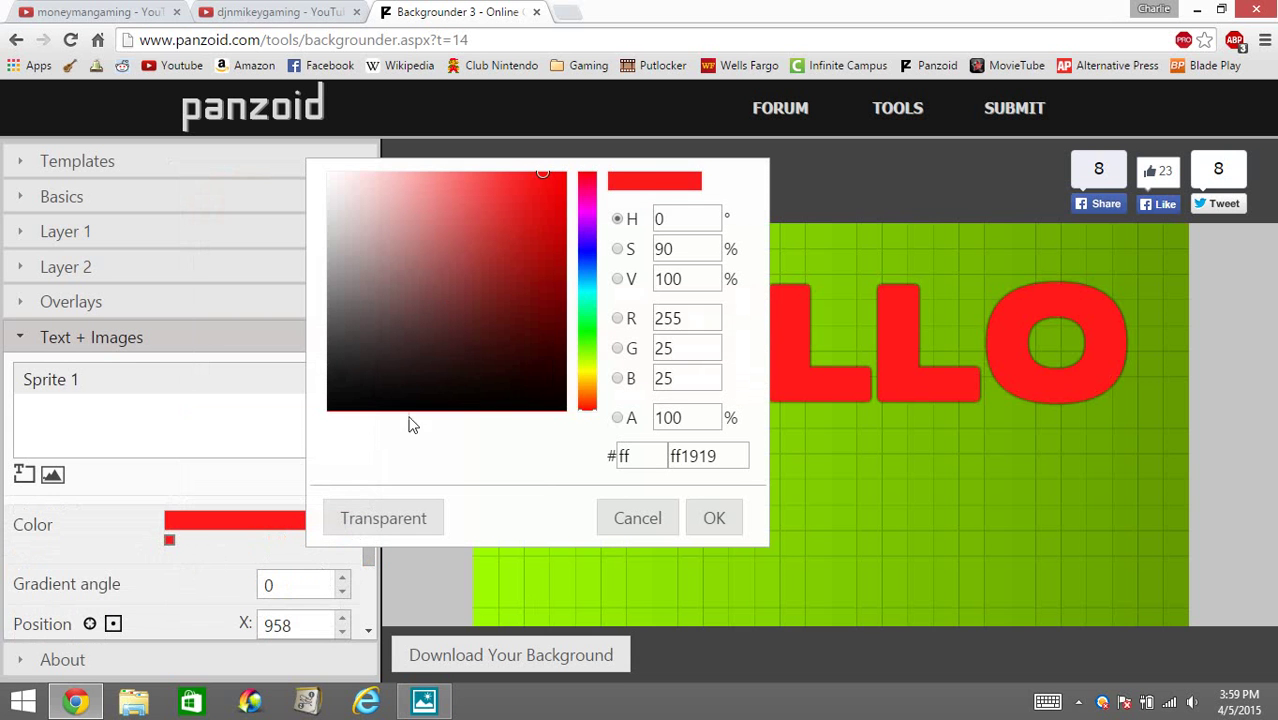
pyautogui.moveTo(368, 385); pyautogui.dragTo(362, 440)
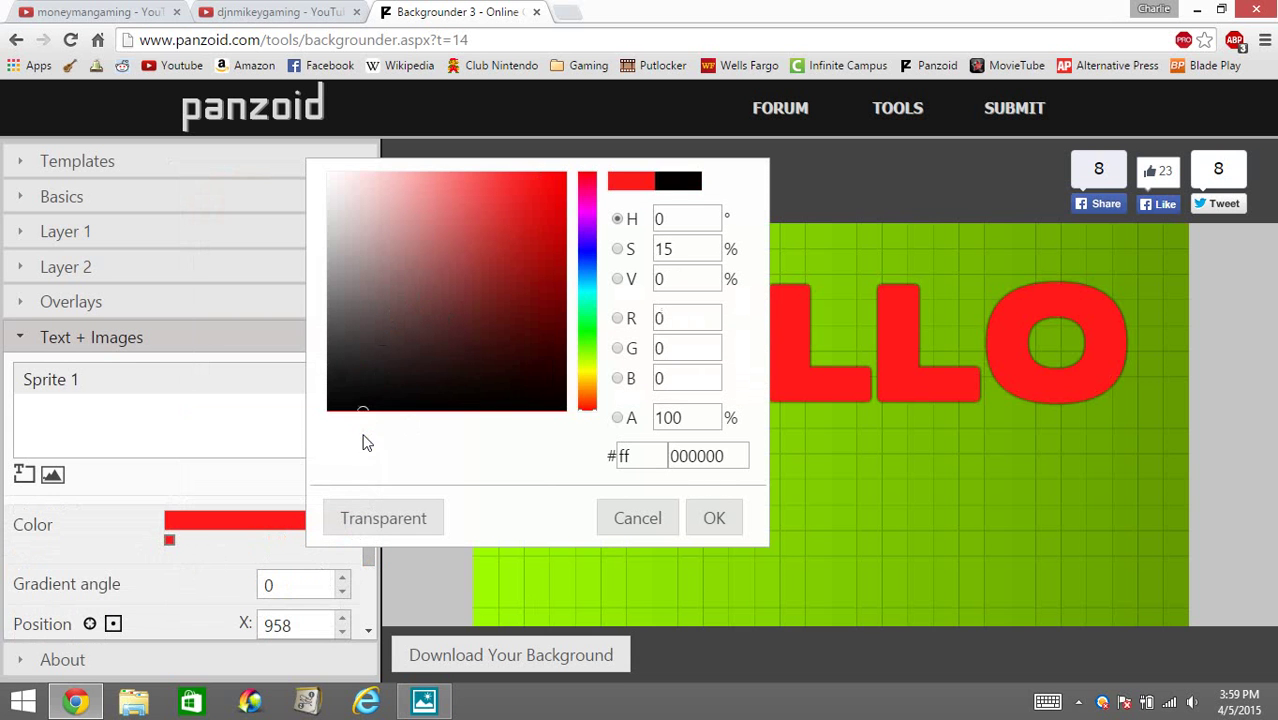
pyautogui.click(715, 540)
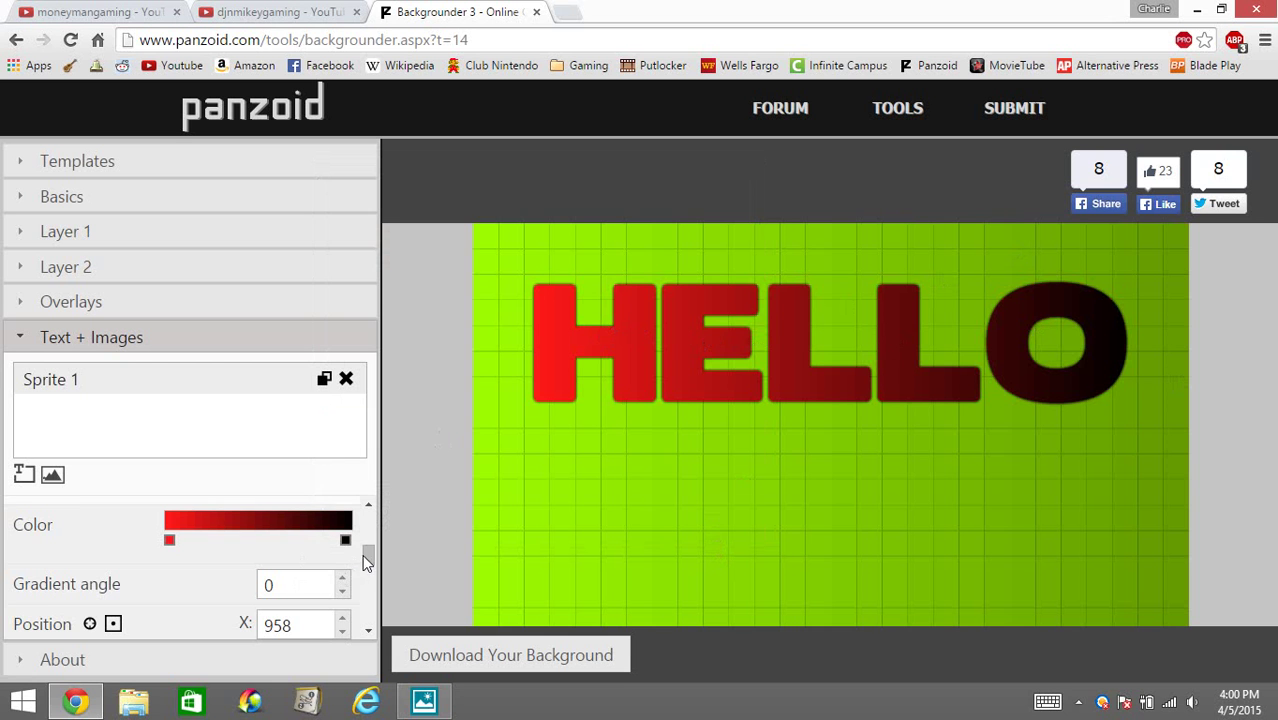
pyautogui.moveTo(365, 562); pyautogui.dragTo(369, 592)
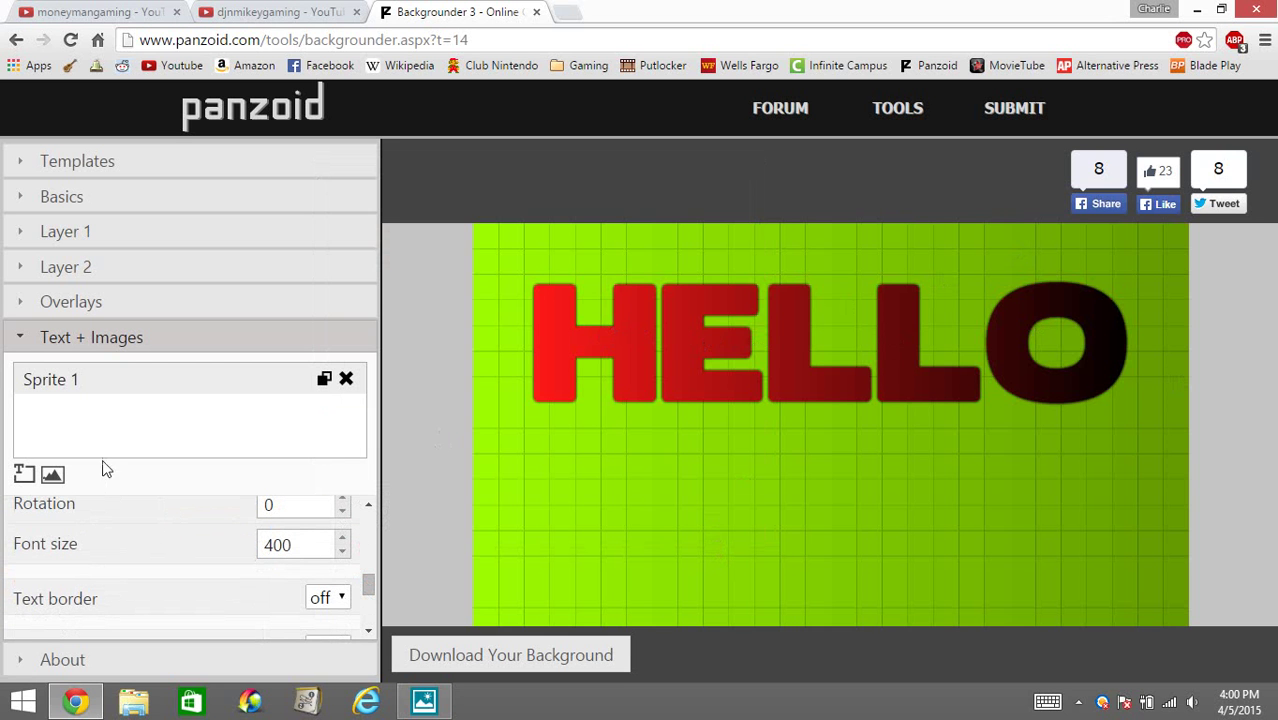
# - Add image sprite Sprite 2 and choose unnamed.png from the Desktop for it
pyautogui.click(55, 475)
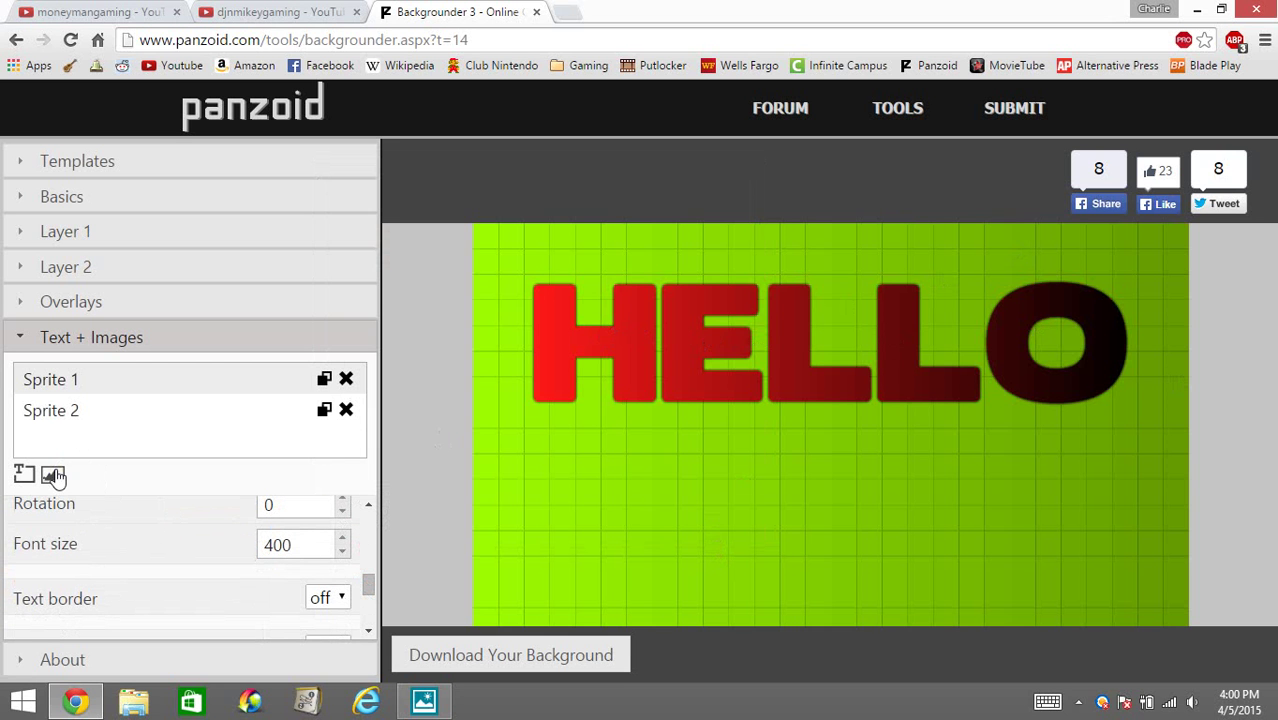
pyautogui.click(47, 411)
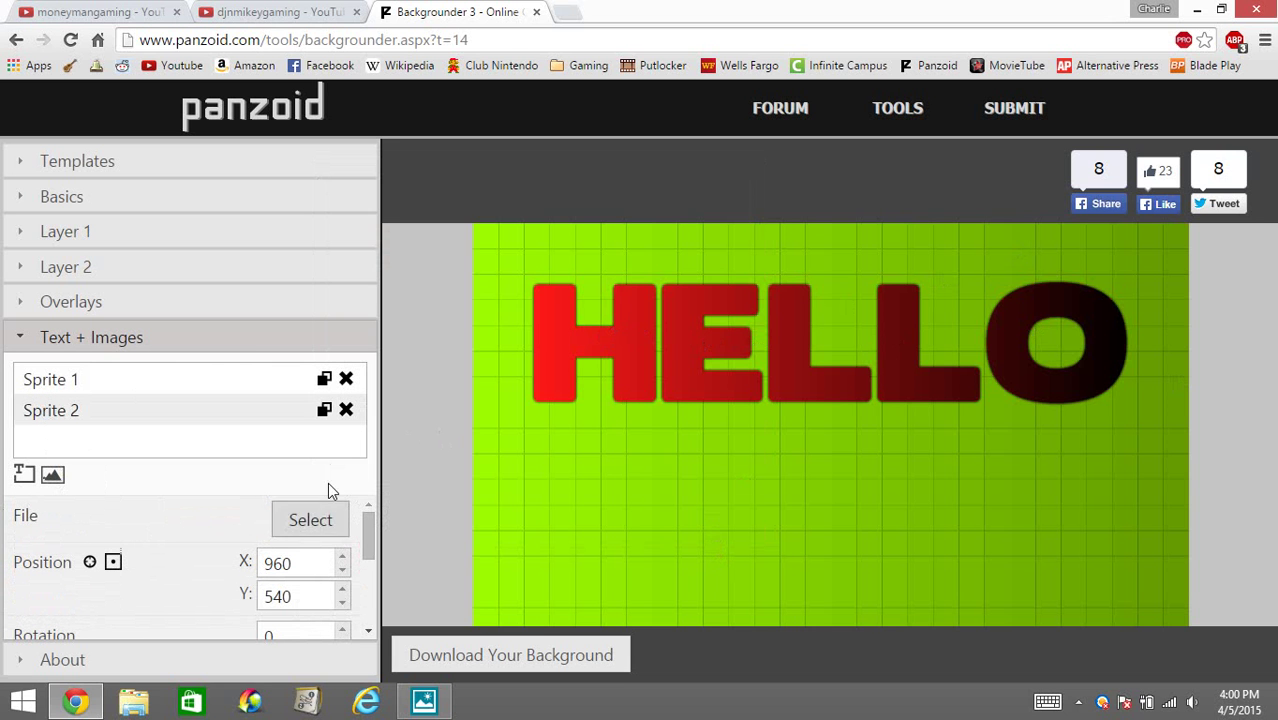
pyautogui.click(324, 514)
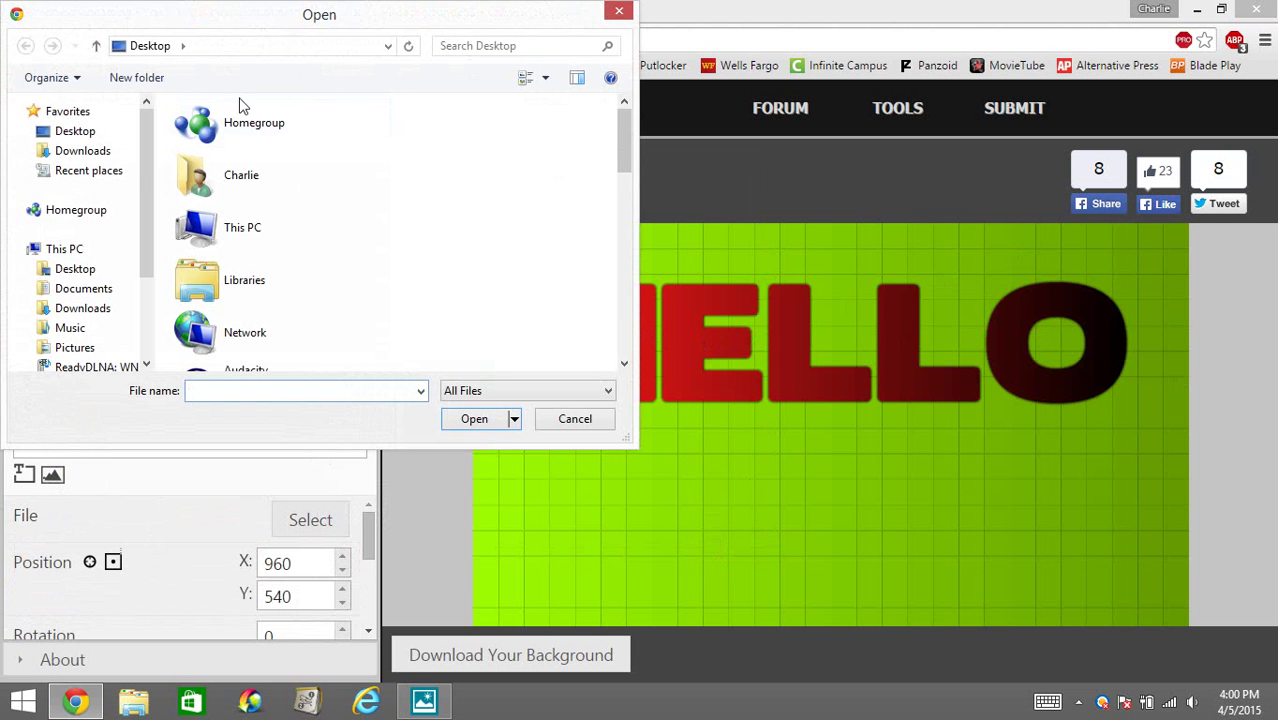
pyautogui.click(53, 137)
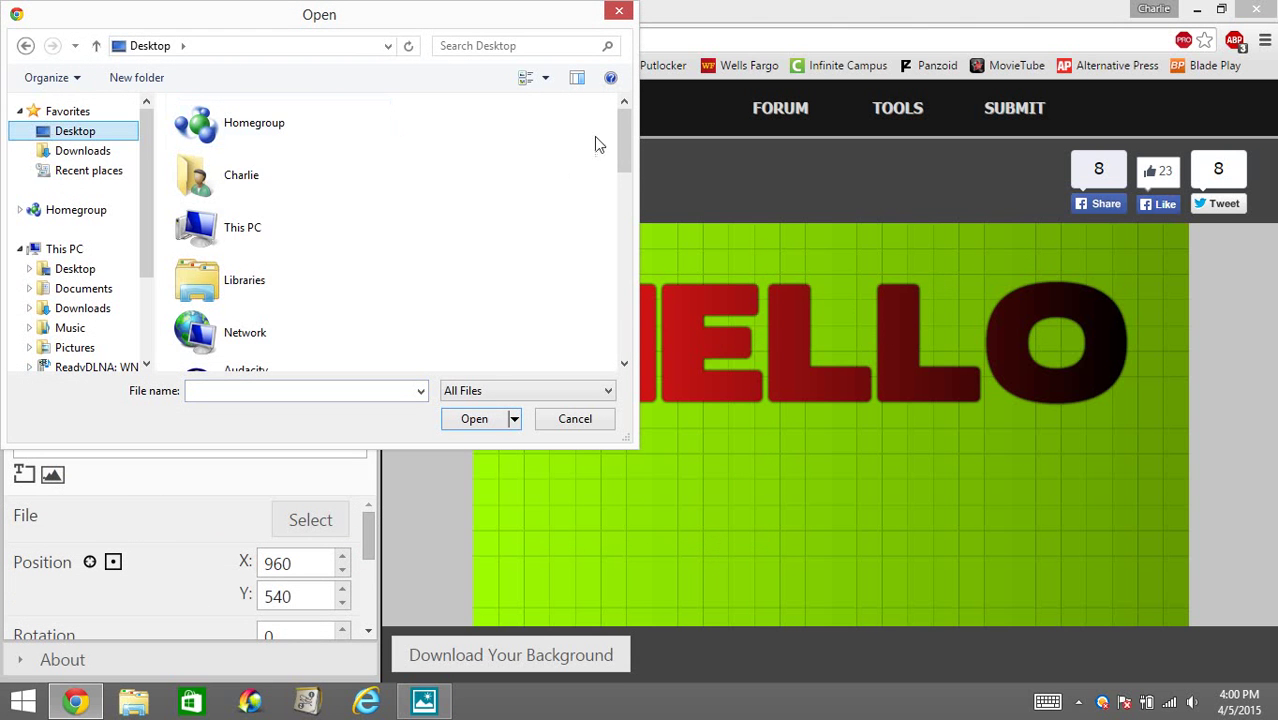
pyautogui.moveTo(627, 119); pyautogui.dragTo(656, 346)
pyautogui.click(331, 343)
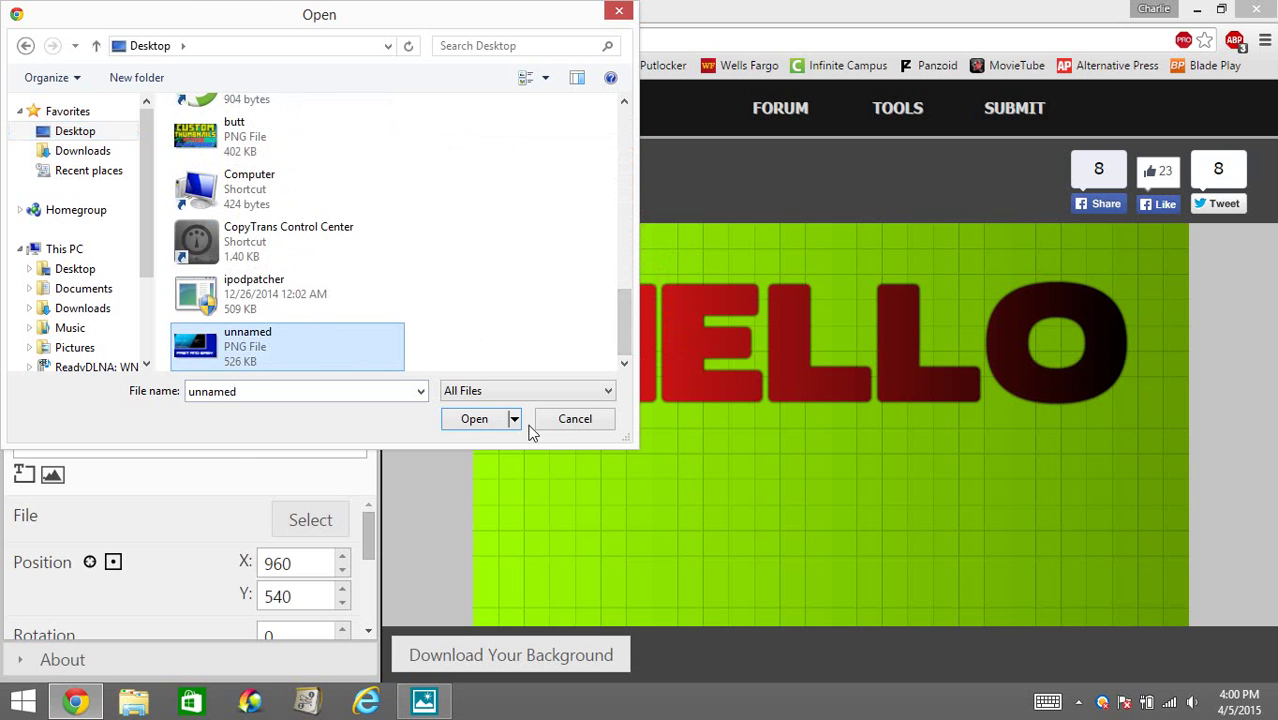
# - Load unnamed.png into Sprite 2 and leave its Scale Y at 1
pyautogui.click(478, 418)
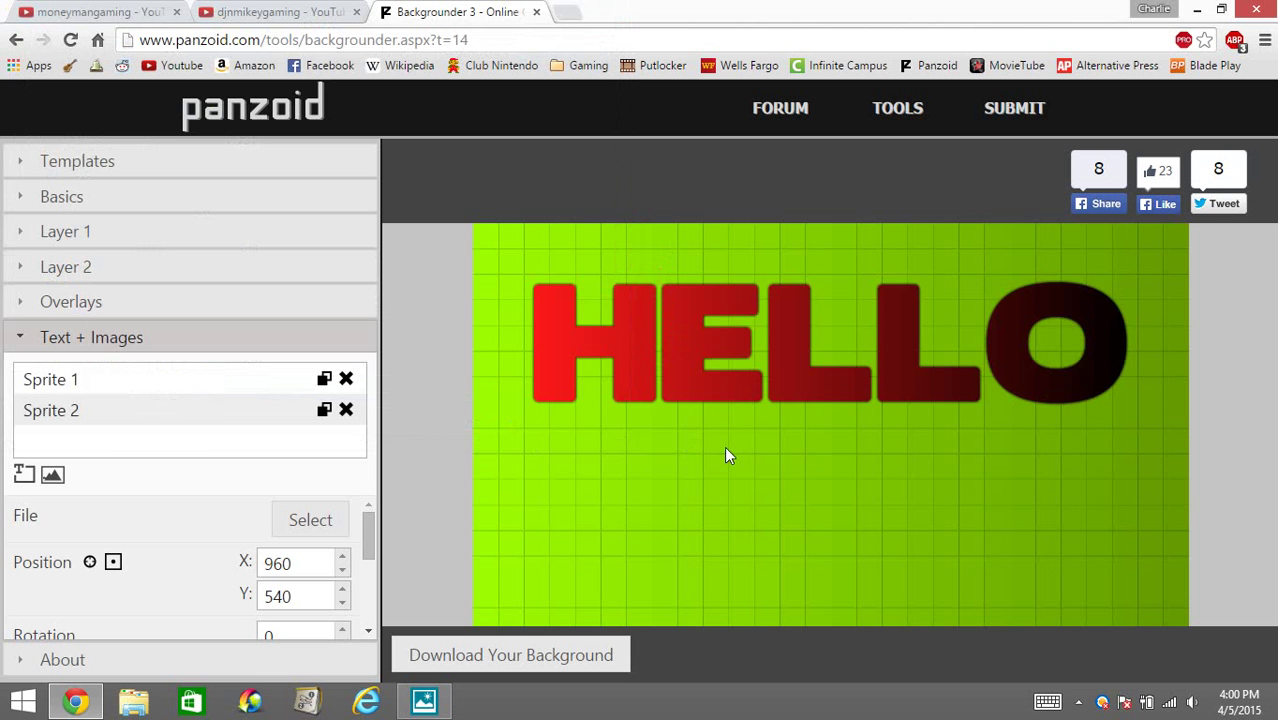
pyautogui.moveTo(820, 496); pyautogui.dragTo(770, 479)
pyautogui.moveTo(366, 537); pyautogui.dragTo(366, 584)
pyautogui.click(343, 582)
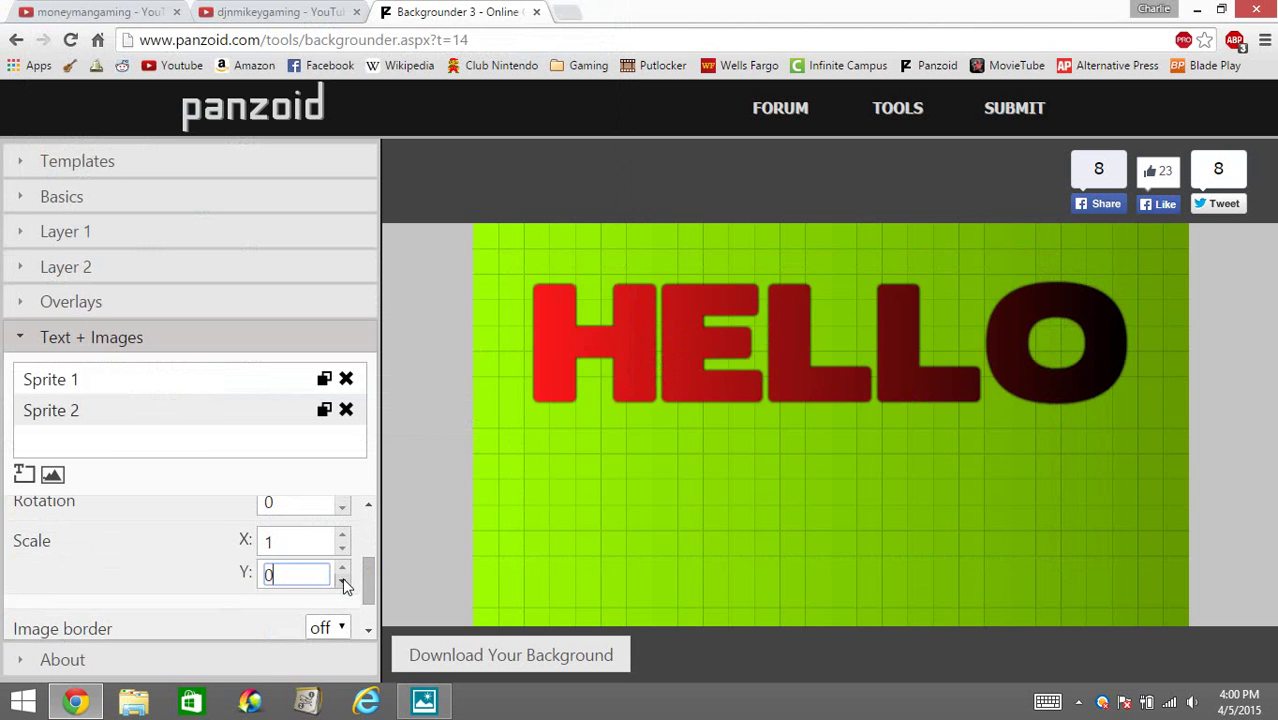
pyautogui.click(342, 567)
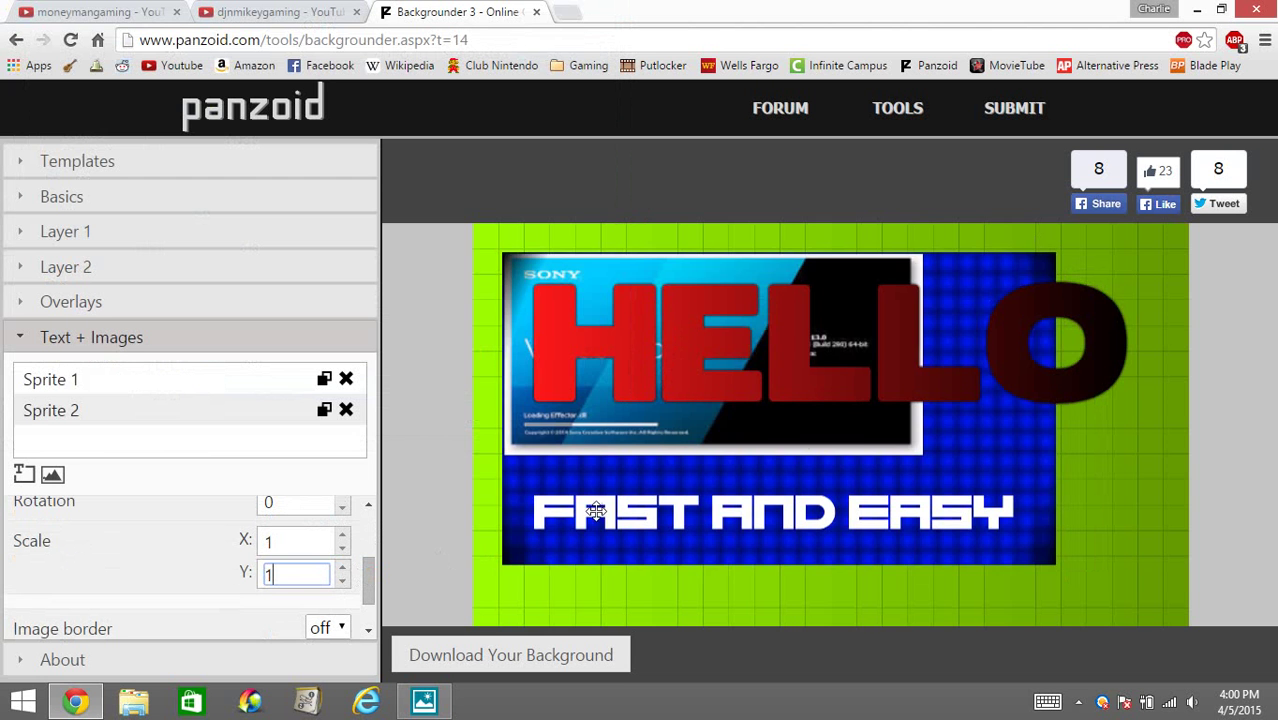
pyautogui.moveTo(884, 448); pyautogui.dragTo(850, 465)
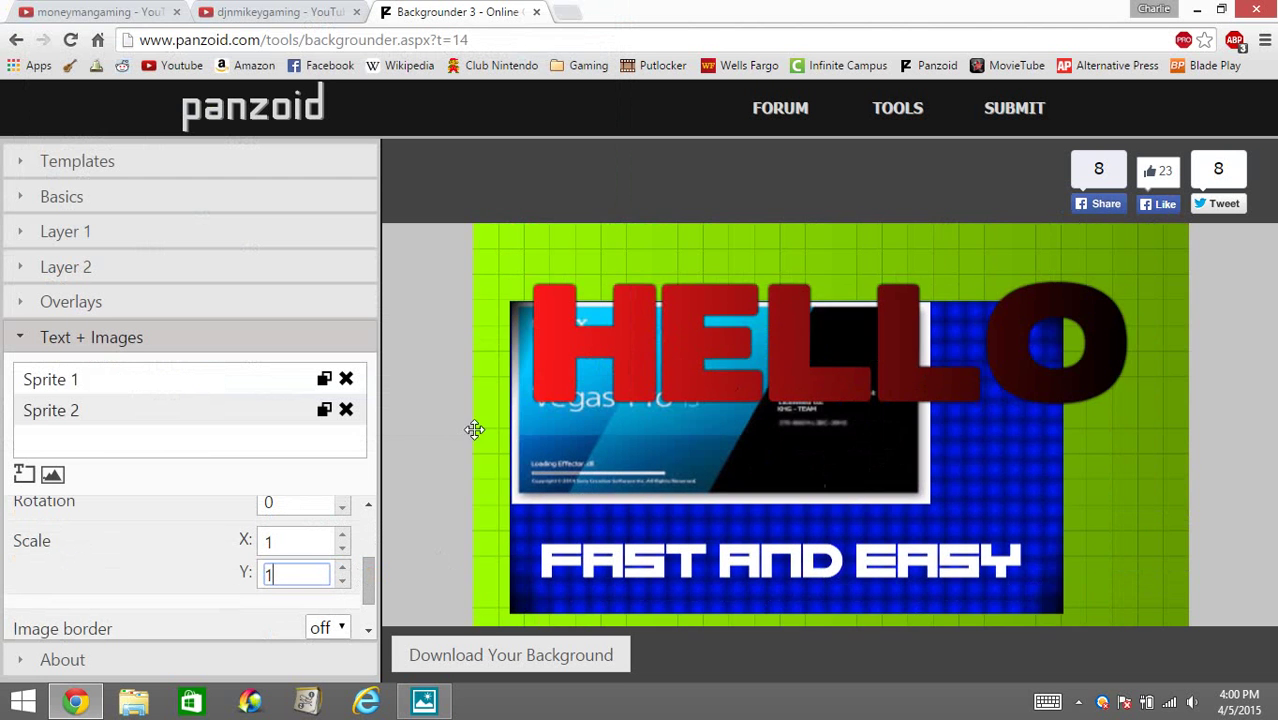
# - Add a third text sprite and place the image at X 932, Y 414, behind HELLO
pyautogui.click(22, 476)
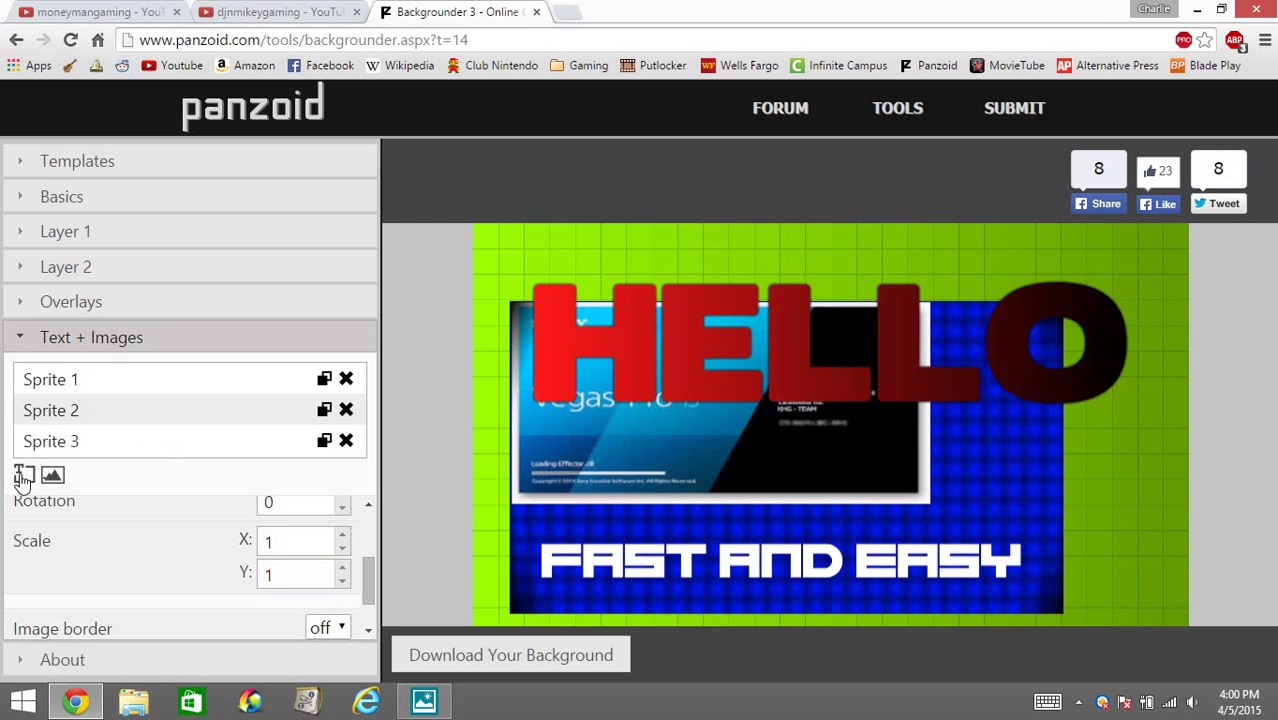
pyautogui.moveTo(837, 410); pyautogui.dragTo(822, 252)
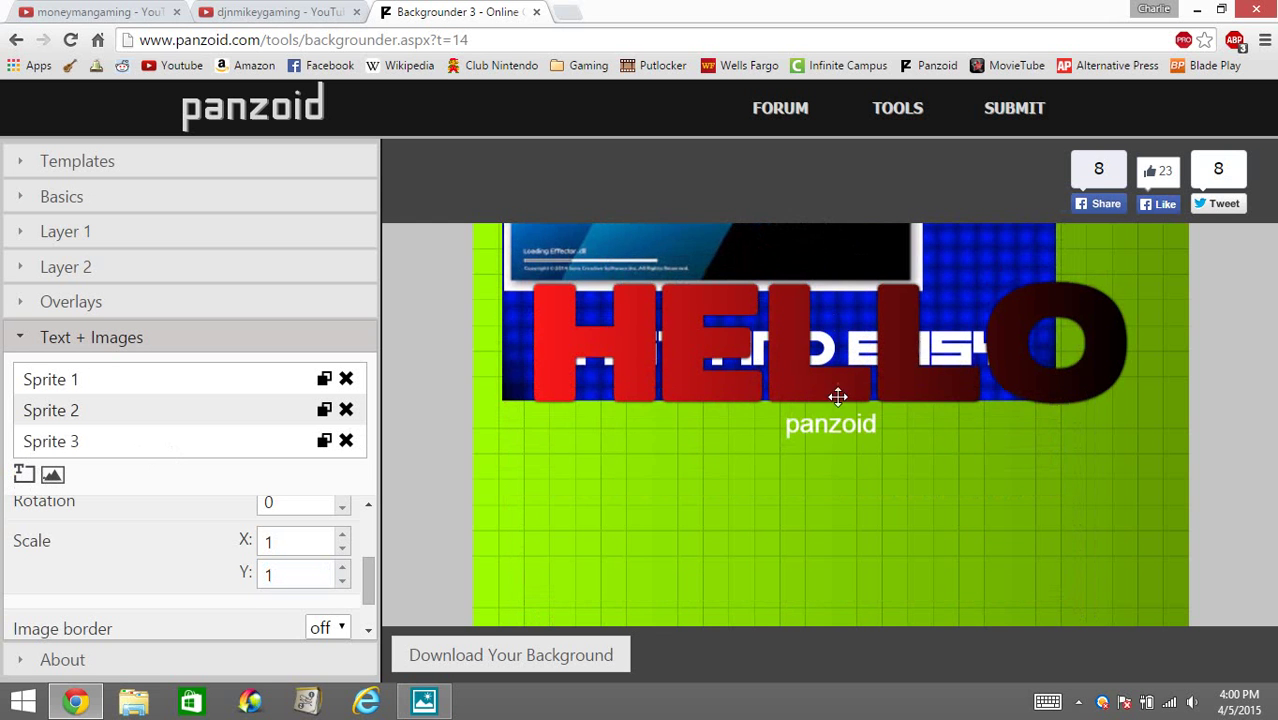
pyautogui.click(856, 437)
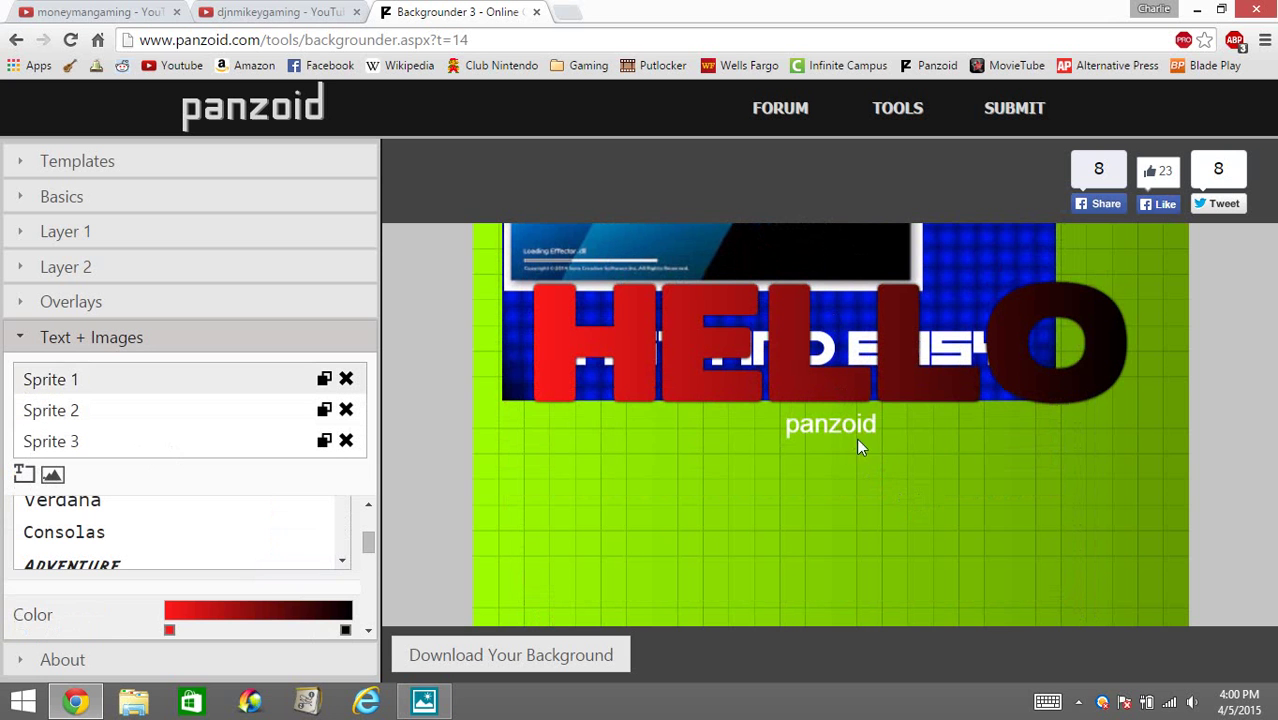
pyautogui.moveTo(846, 424)
pyautogui.mouseDown()
pyautogui.moveTo(902, 531)
pyautogui.moveTo(848, 459)
pyautogui.moveTo(846, 434)
pyautogui.mouseUp()
pyautogui.moveTo(840, 248); pyautogui.dragTo(887, 499)
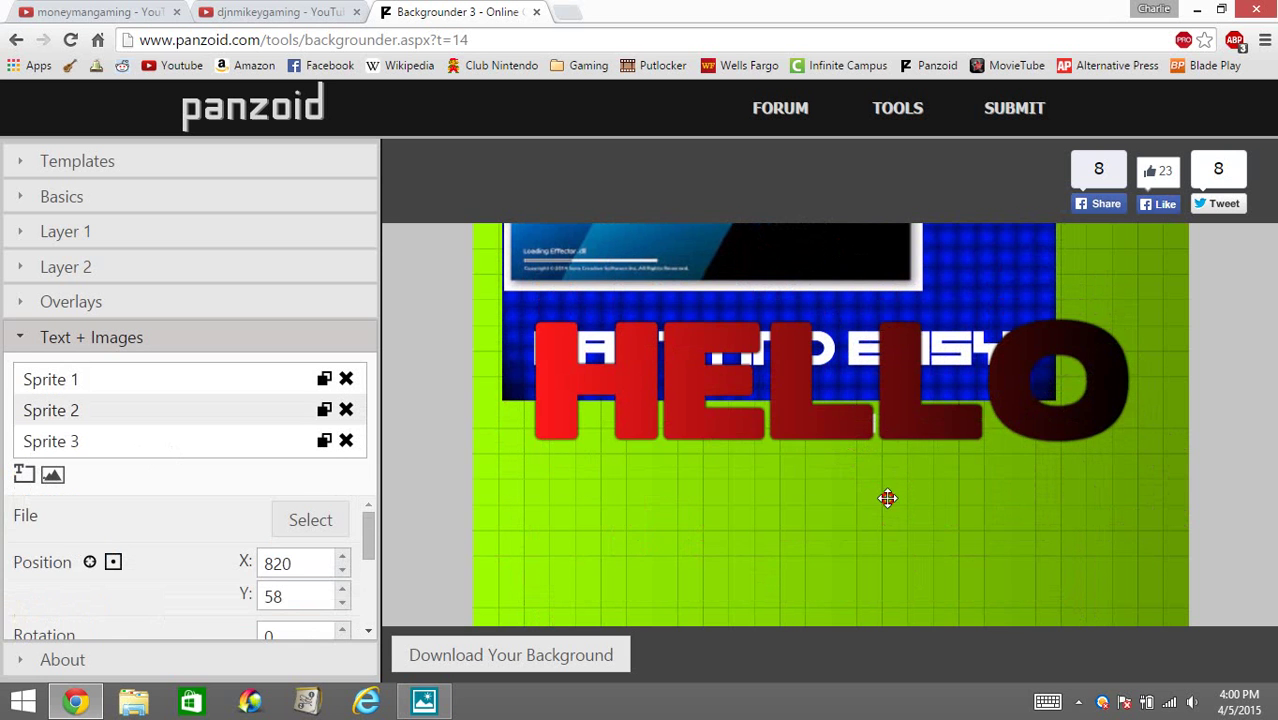
pyautogui.moveTo(879, 423)
pyautogui.mouseDown()
pyautogui.moveTo(892, 471)
pyautogui.moveTo(890, 371)
pyautogui.moveTo(892, 402)
pyautogui.mouseUp()
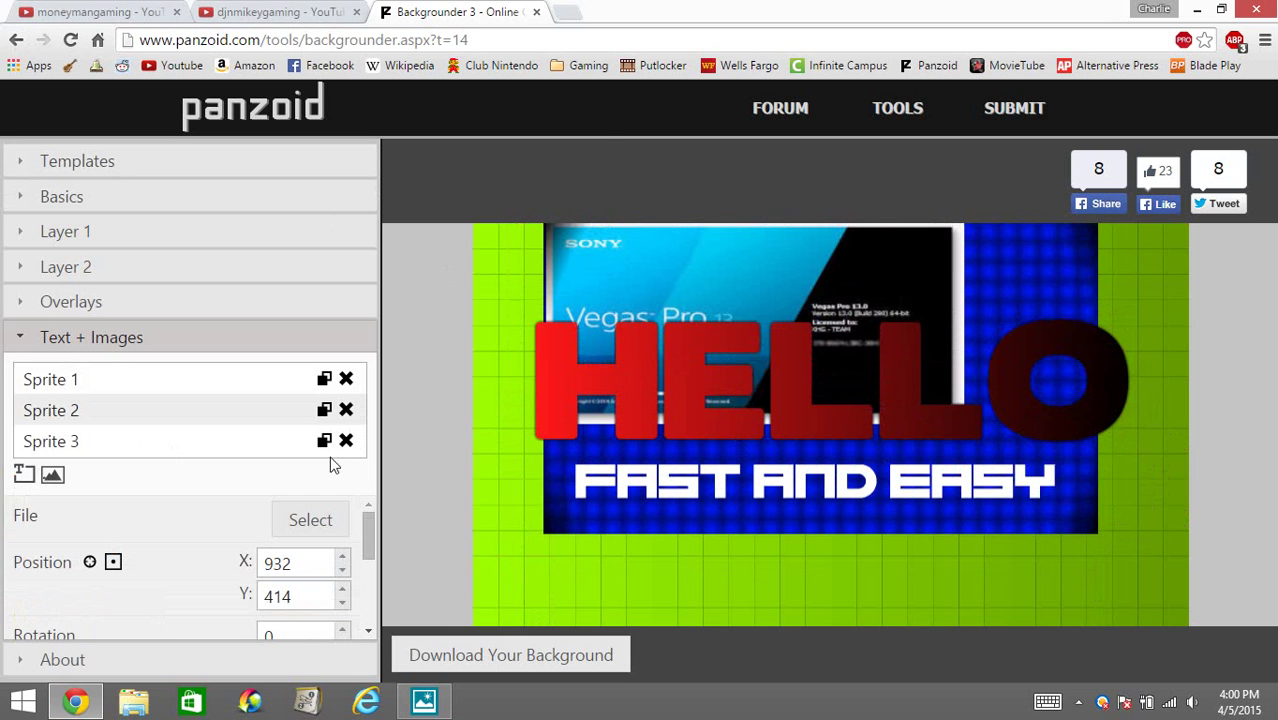